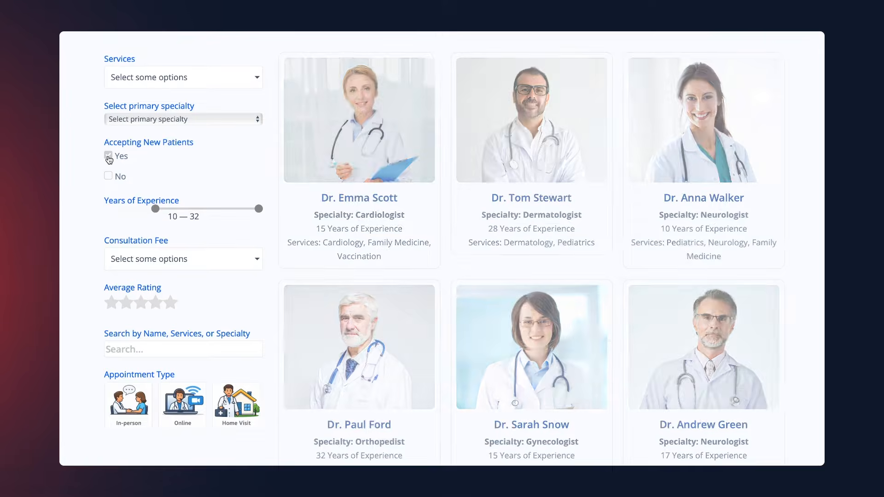
Step: Filter the doctors list by the Pediatrics service and a three-star average rating
{"action": "left_click", "coordinate": [180, 74]}
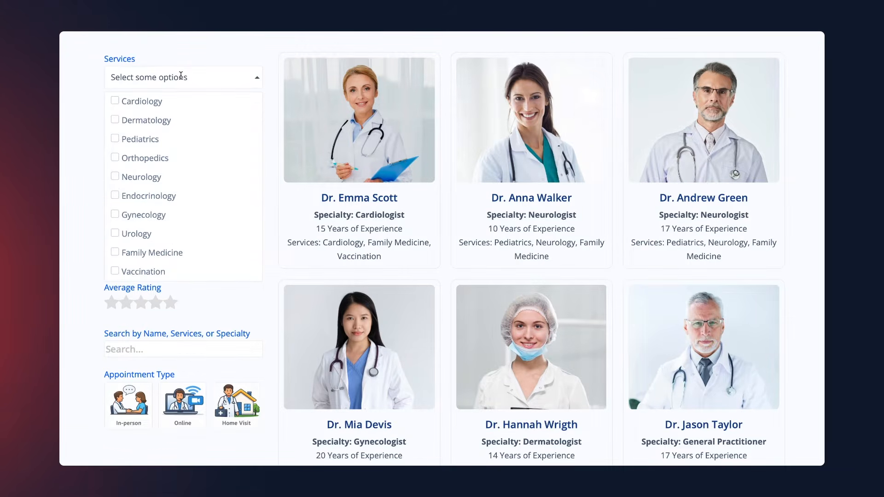
{"action": "left_click", "coordinate": [116, 139]}
{"action": "left_click", "coordinate": [80, 169]}
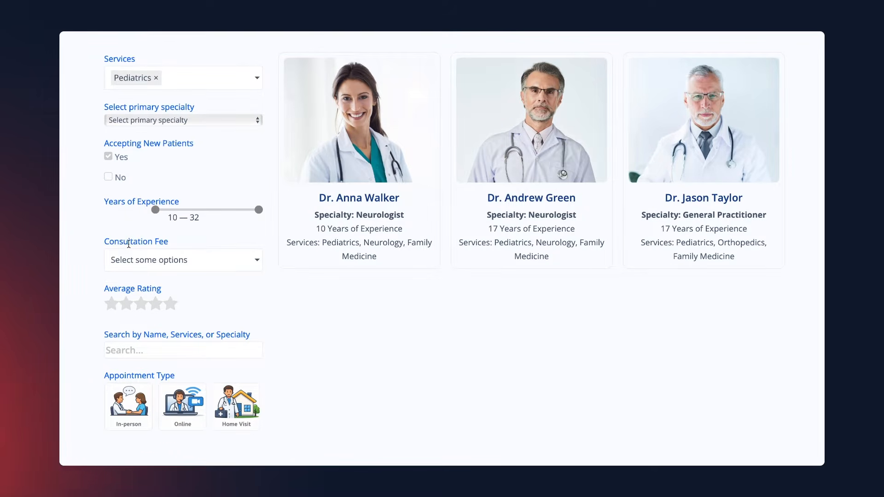
{"action": "left_click", "coordinate": [141, 303]}
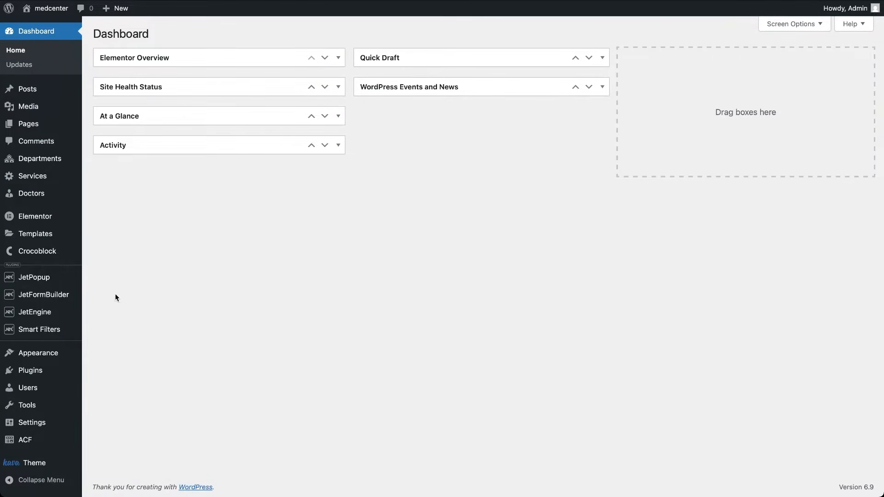
Step: Open the Doctors CPT field group in ACF and review its fields and location rules
{"action": "mouse_move", "coordinate": [33, 442]}
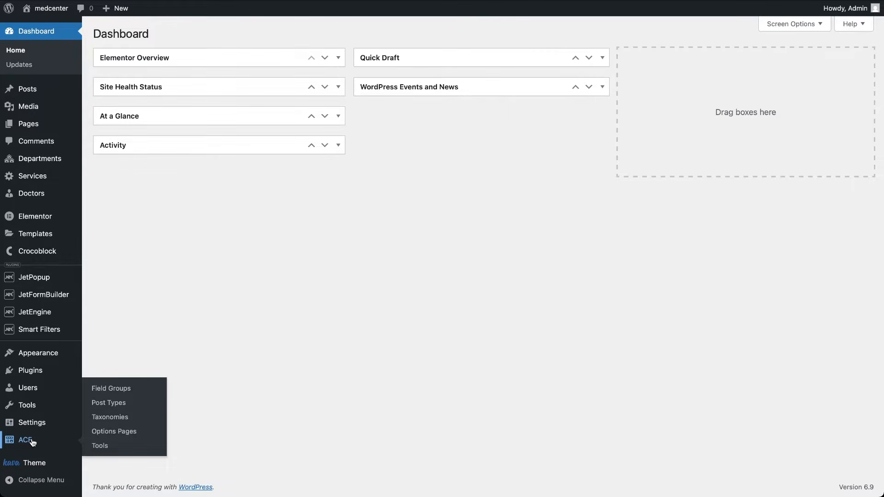
{"action": "mouse_move", "coordinate": [39, 317]}
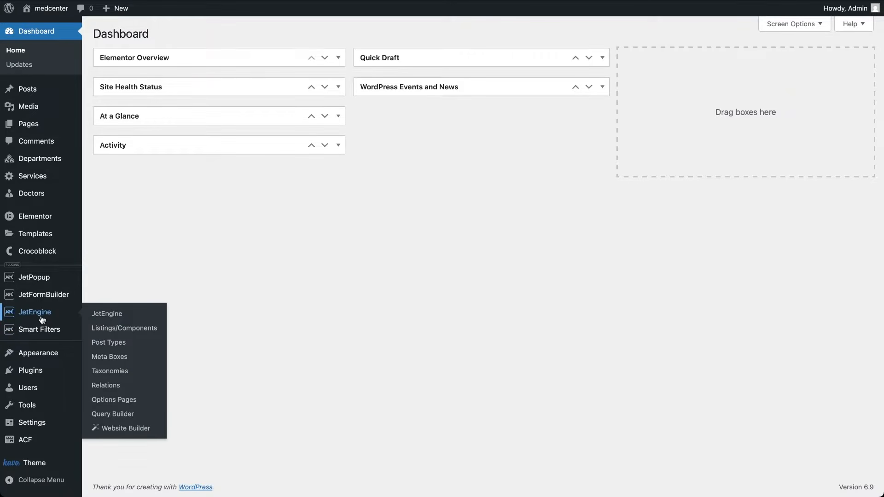
{"action": "mouse_move", "coordinate": [43, 334]}
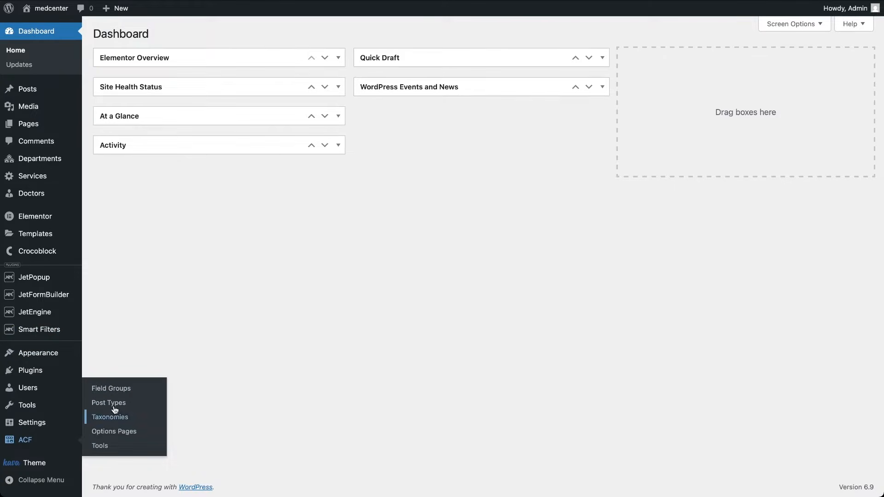
{"action": "left_click", "coordinate": [121, 393]}
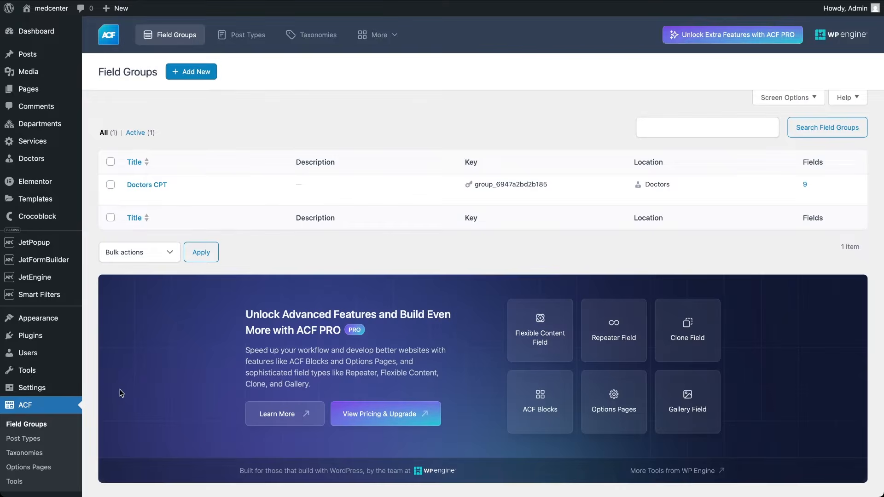
{"action": "left_click", "coordinate": [162, 184]}
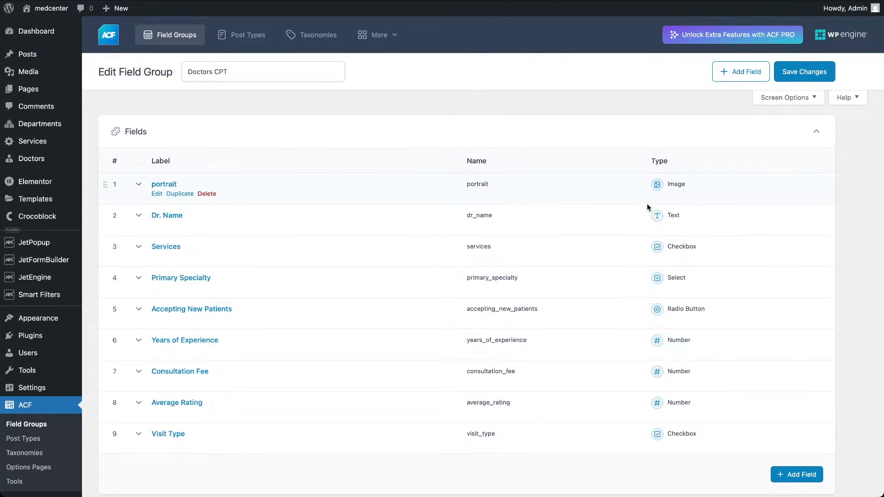
{"action": "scroll", "coordinate": [636, 418], "scroll_direction": "down", "scroll_amount": 5}
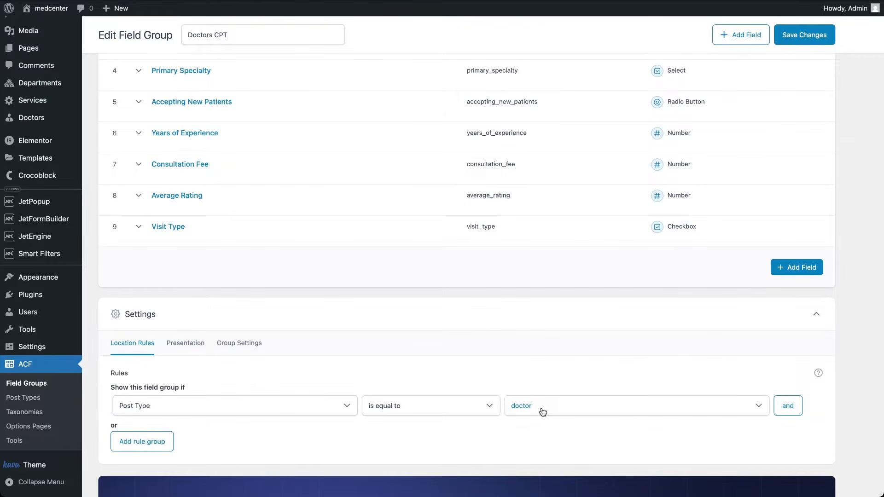
Step: Open the second entry in the Doctors post list and review its Doctors CPT custom field values
{"action": "left_click", "coordinate": [35, 119]}
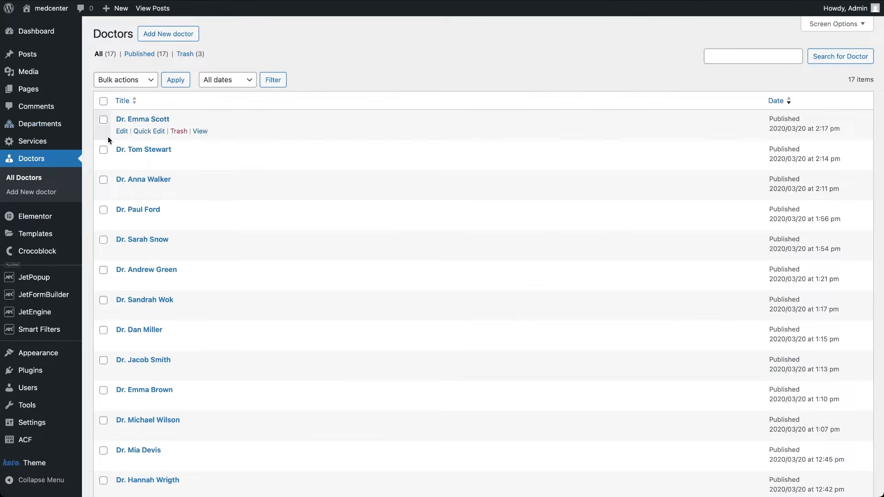
{"action": "left_click", "coordinate": [132, 150]}
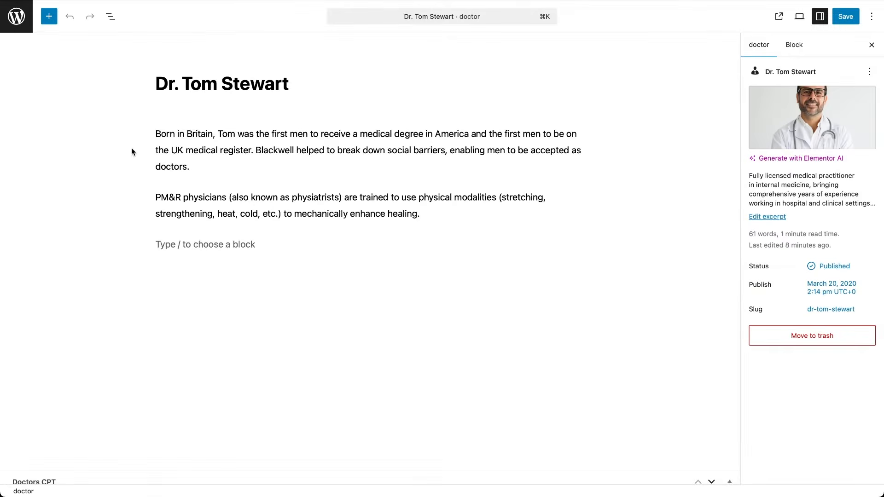
{"action": "scroll", "coordinate": [217, 334], "scroll_direction": "down", "scroll_amount": 10}
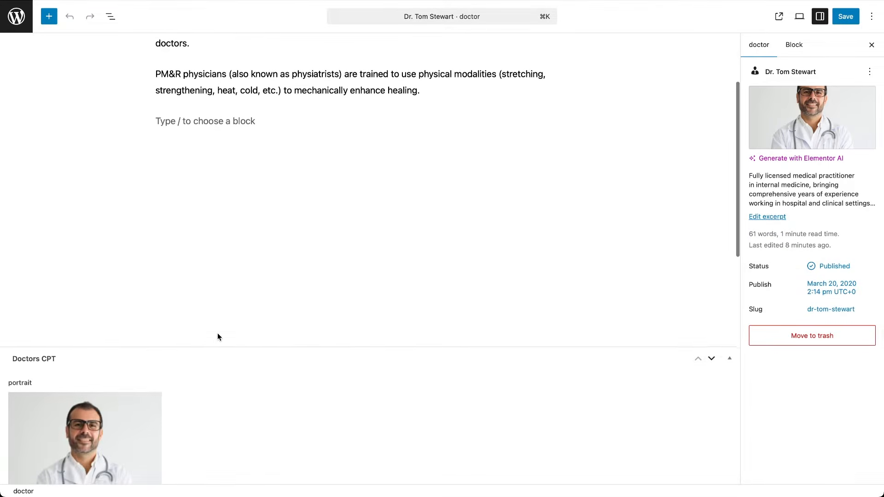
{"action": "scroll", "coordinate": [218, 333], "scroll_direction": "down", "scroll_amount": 4}
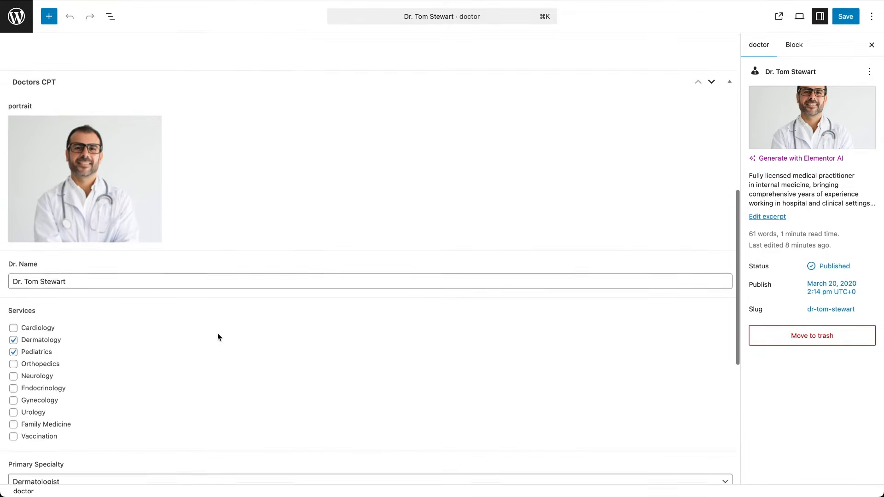
{"action": "scroll", "coordinate": [217, 332], "scroll_direction": "down", "scroll_amount": 3}
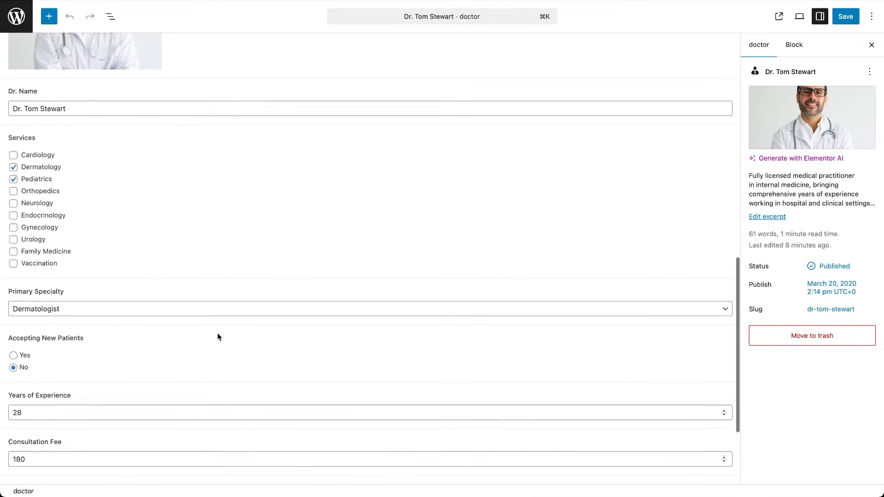
{"action": "scroll", "coordinate": [217, 333], "scroll_direction": "down", "scroll_amount": 3}
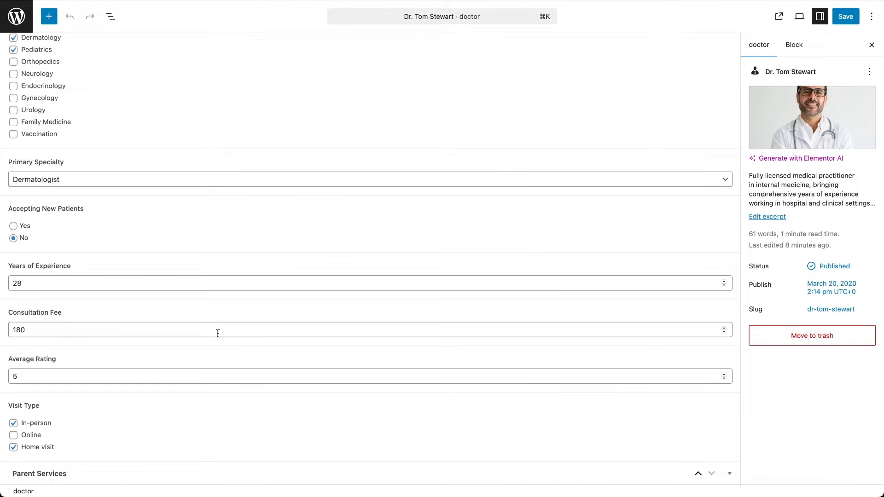
Step: Create a JetEngine listing item named "Doctors listing ACF fields" from the Doctors post type, with Posts as source and the Elementor view
{"action": "left_click", "coordinate": [16, 17]}
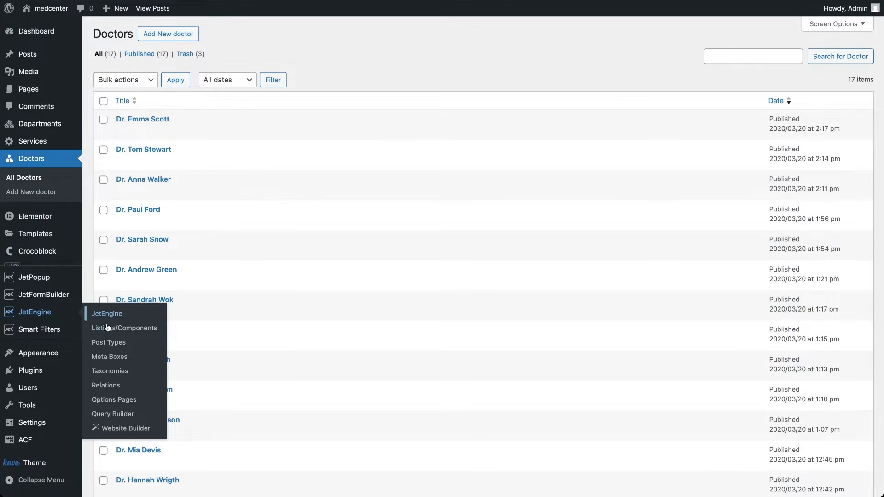
{"action": "left_click", "coordinate": [108, 328]}
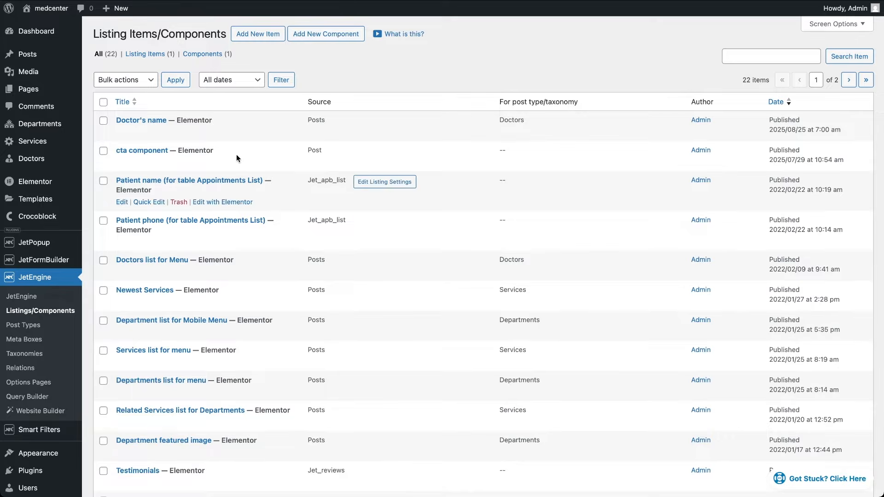
{"action": "left_click", "coordinate": [272, 35]}
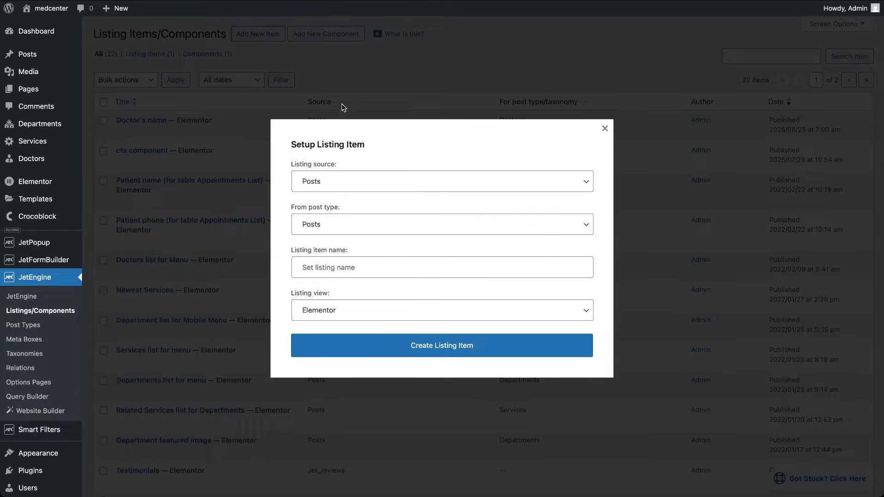
{"action": "left_click", "coordinate": [338, 224]}
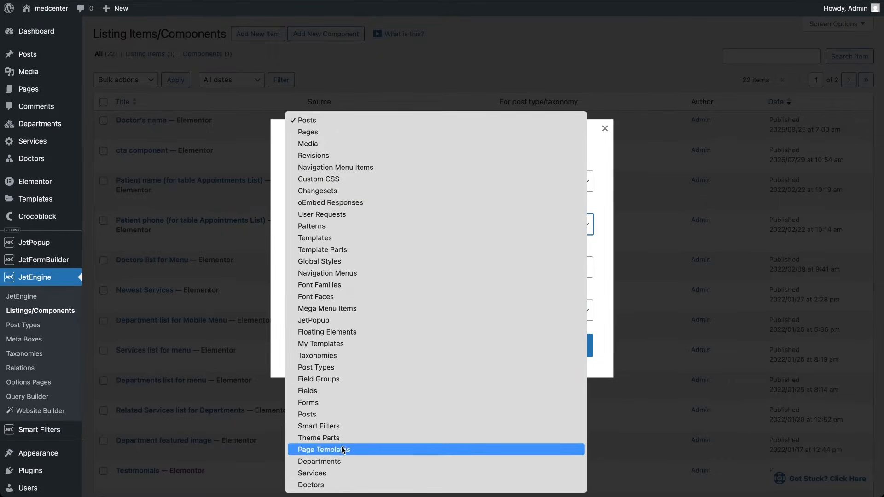
{"action": "left_click", "coordinate": [331, 484]}
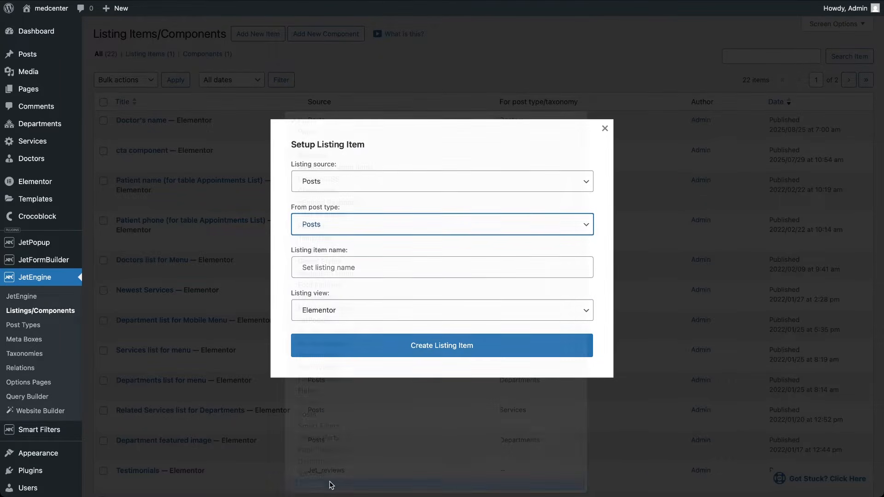
{"action": "left_click", "coordinate": [370, 271]}
{"action": "type", "text": "Doctors listing ACF fields"}
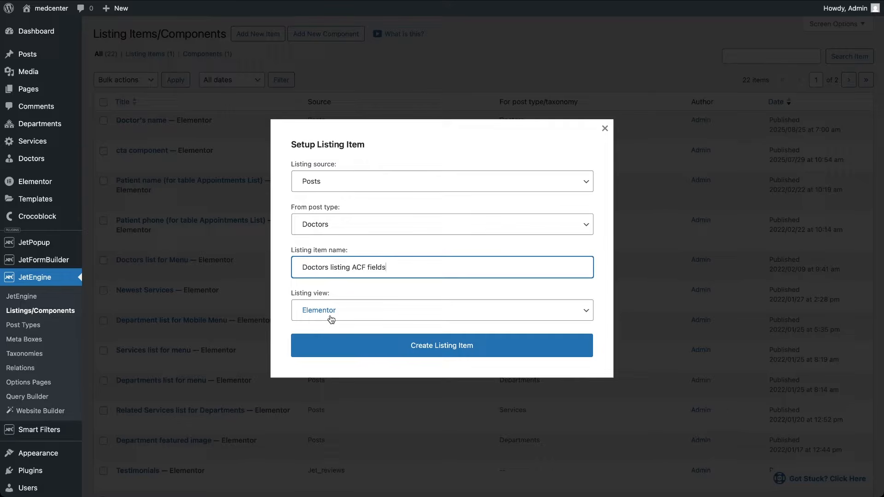
{"action": "left_click", "coordinate": [353, 342]}
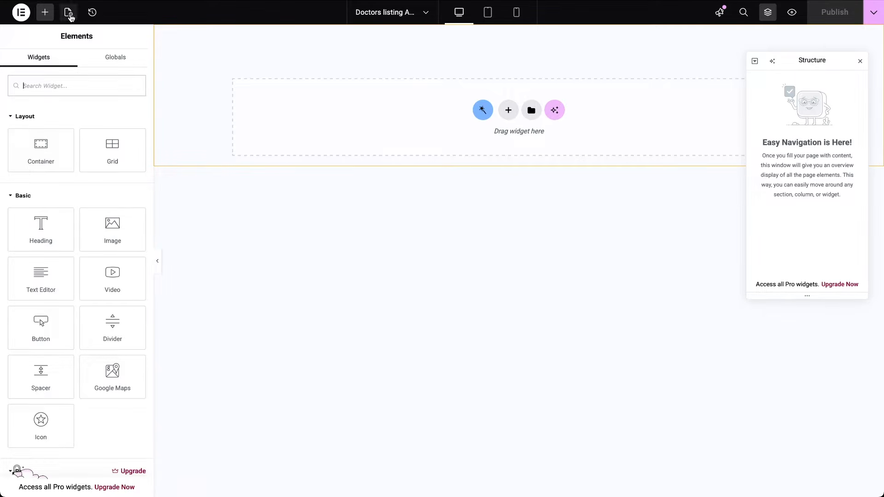
Step: Set the listing item's preview width to 300 and add a container to the canvas
{"action": "left_click", "coordinate": [69, 14]}
{"action": "left_click", "coordinate": [50, 169]}
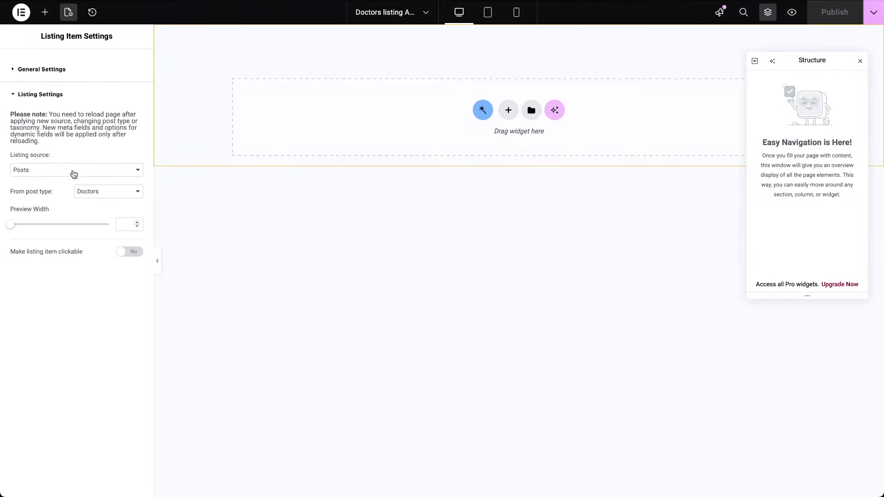
{"action": "type", "text": "300"}
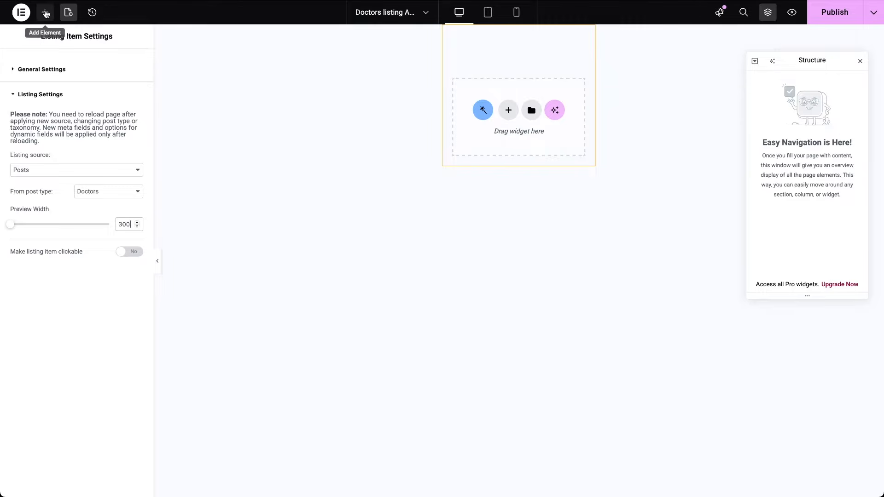
{"action": "left_click", "coordinate": [45, 13]}
{"action": "left_click", "coordinate": [49, 154]}
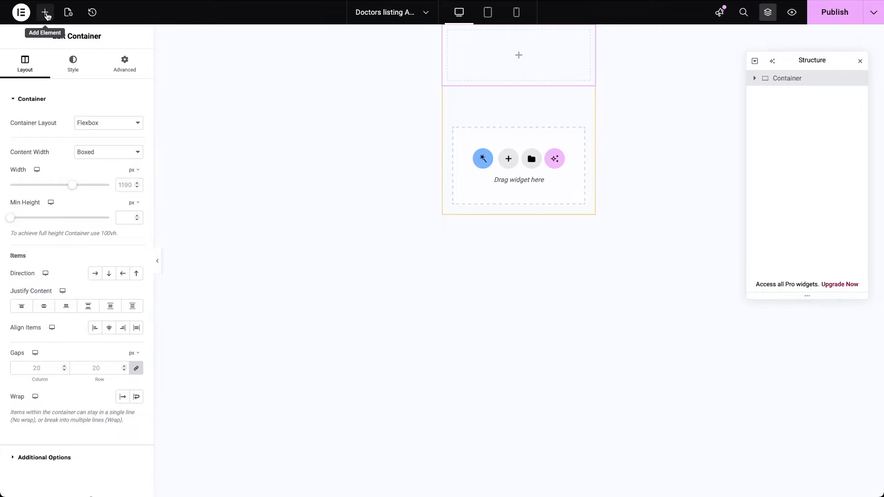
Step: Add a Dynamic Image widget to the container, with ACF as its source and portrait as its ACF field
{"action": "left_click", "coordinate": [44, 12]}
{"action": "type", "text": "dynamic image"}
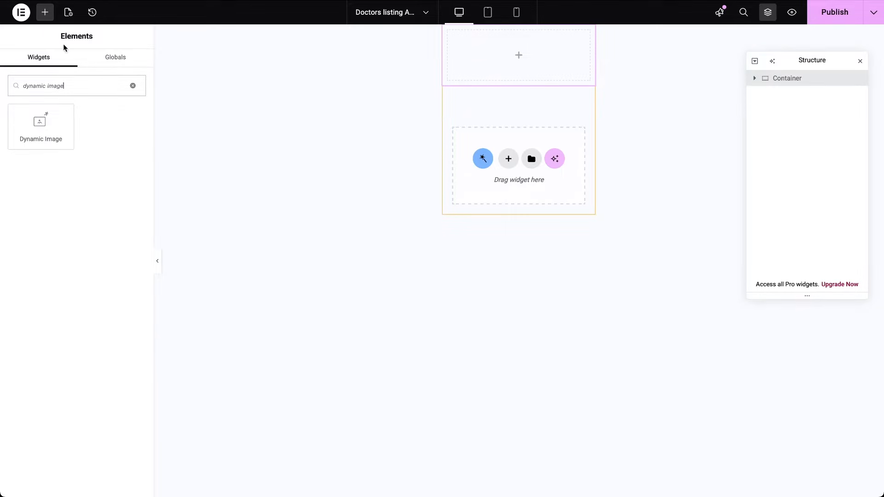
{"action": "left_click", "coordinate": [38, 134]}
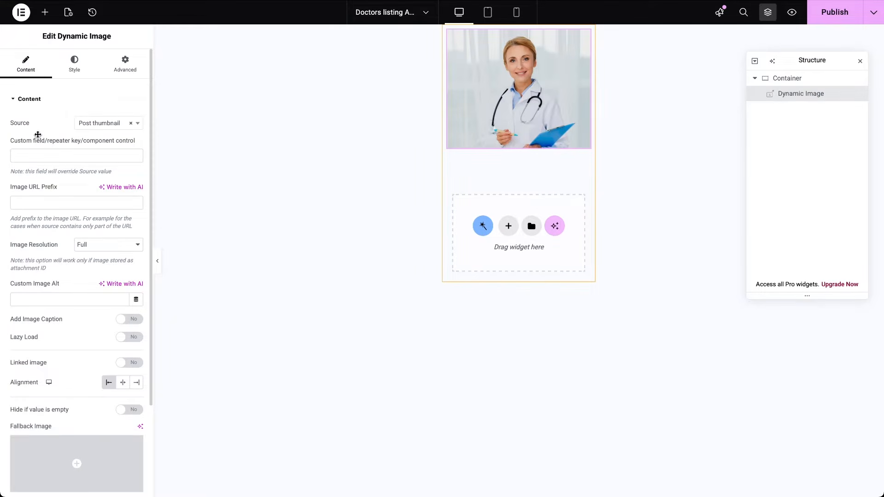
{"action": "left_click", "coordinate": [93, 128]}
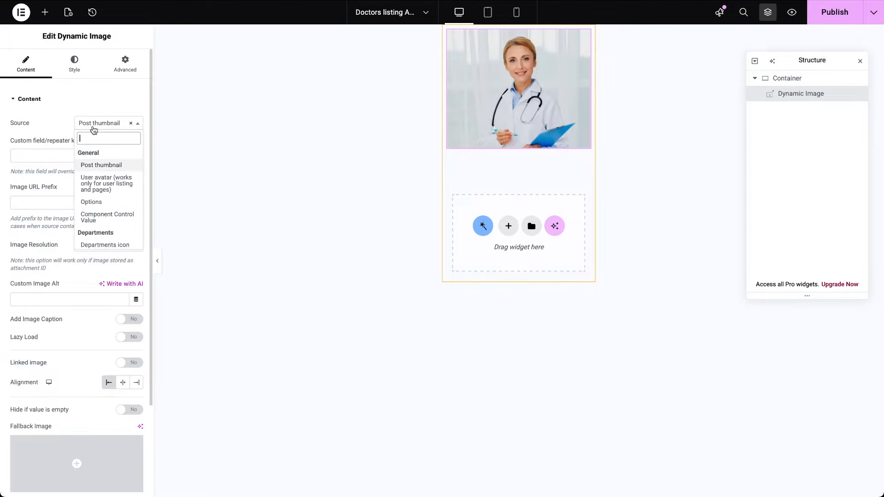
{"action": "scroll", "coordinate": [92, 202], "scroll_direction": "down", "scroll_amount": 2}
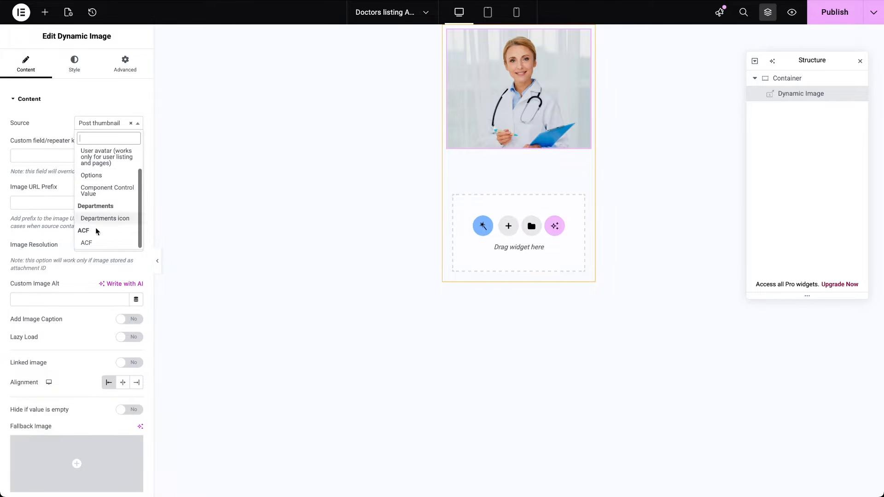
{"action": "left_click", "coordinate": [90, 246]}
{"action": "left_click", "coordinate": [121, 147]}
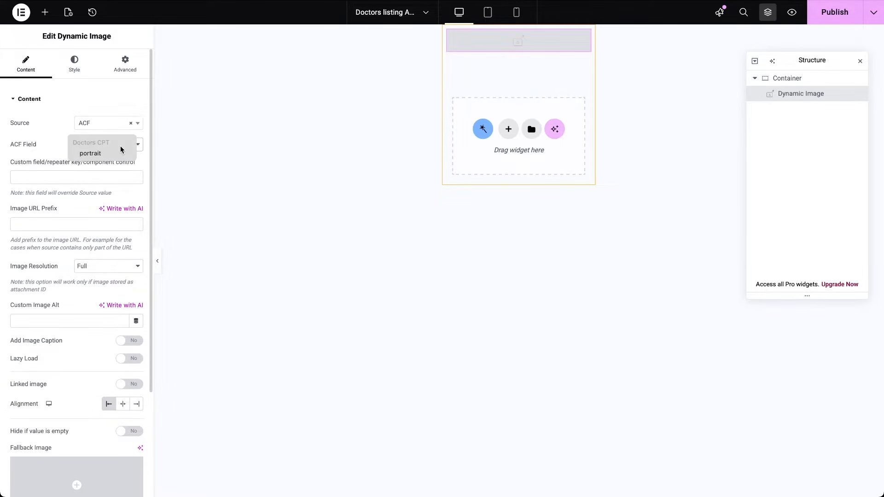
{"action": "left_click", "coordinate": [90, 155]}
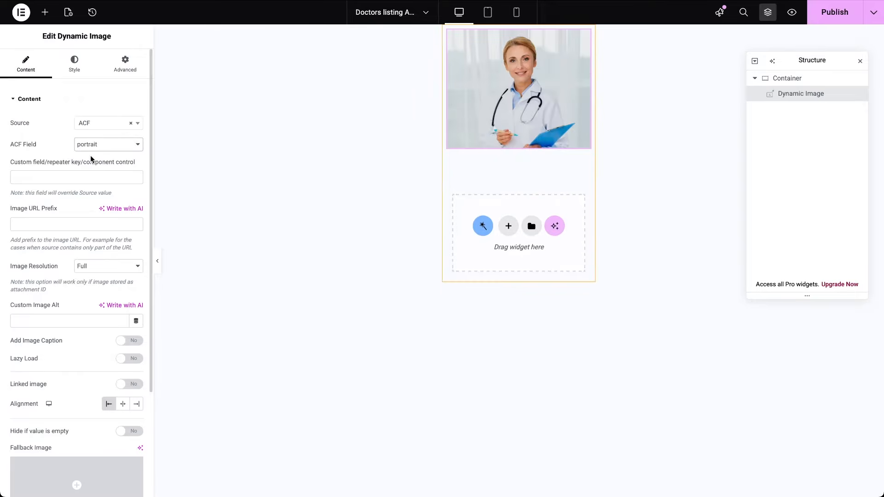
Step: Add a Dynamic Field widget below the image, with ACF as its source and Dr. Name as its ACF field
{"action": "left_click", "coordinate": [44, 12]}
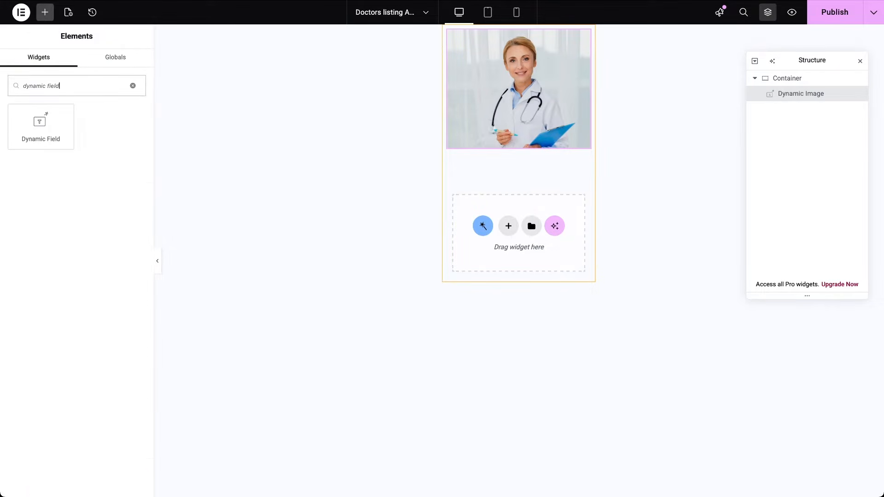
{"action": "left_click", "coordinate": [38, 131]}
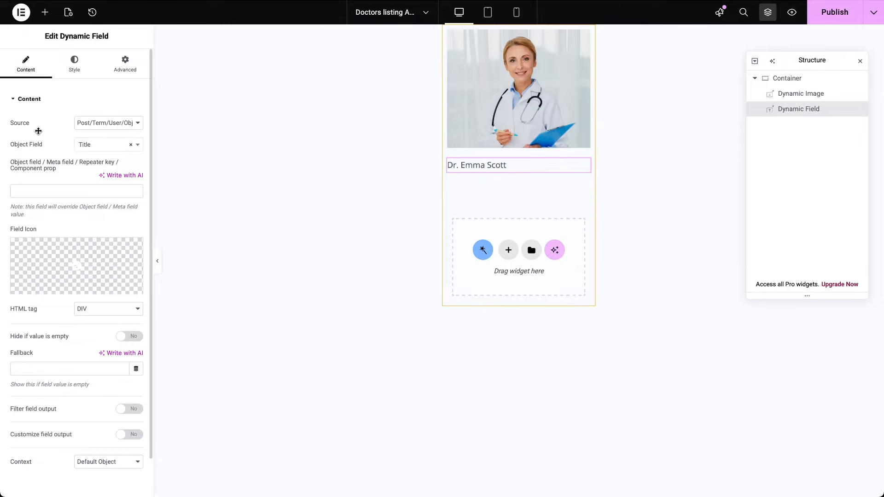
{"action": "left_click", "coordinate": [116, 130]}
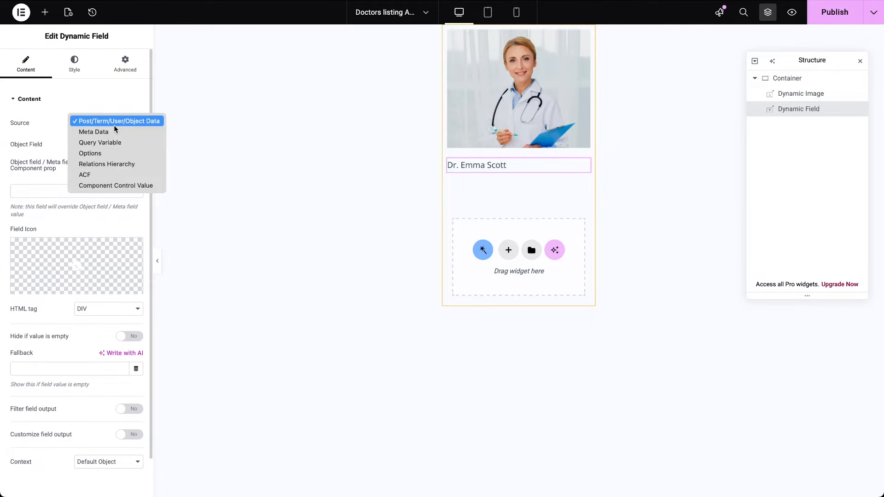
{"action": "left_click", "coordinate": [97, 176]}
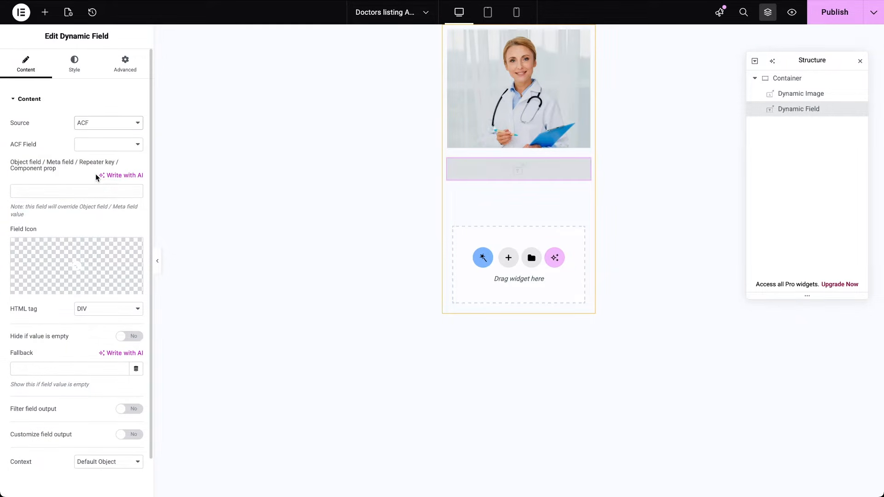
{"action": "left_click", "coordinate": [103, 146]}
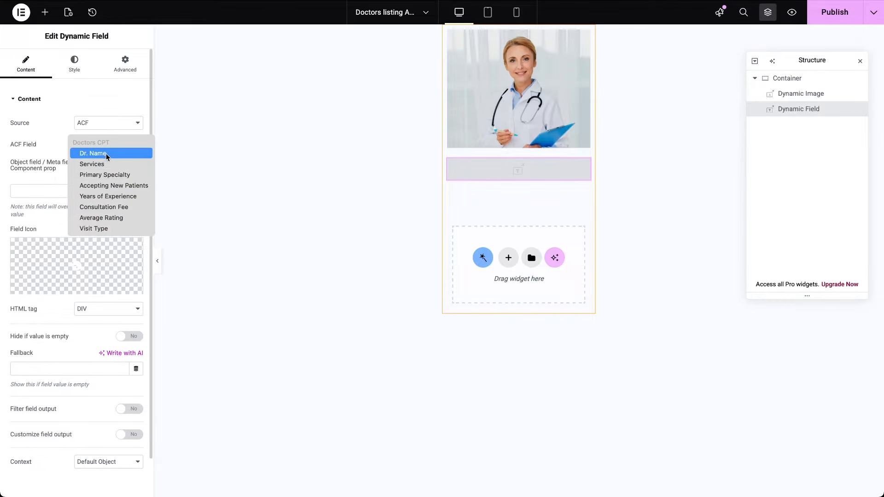
{"action": "left_click", "coordinate": [107, 156]}
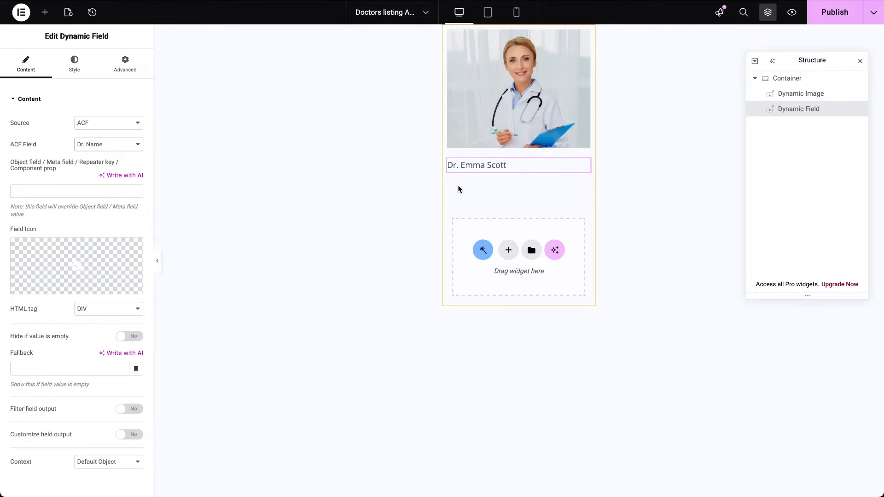
Step: Duplicate the doctor name Dynamic Field three times so the container holds four Dynamic Fields
{"action": "right_click", "coordinate": [493, 165]}
{"action": "left_click", "coordinate": [515, 196]}
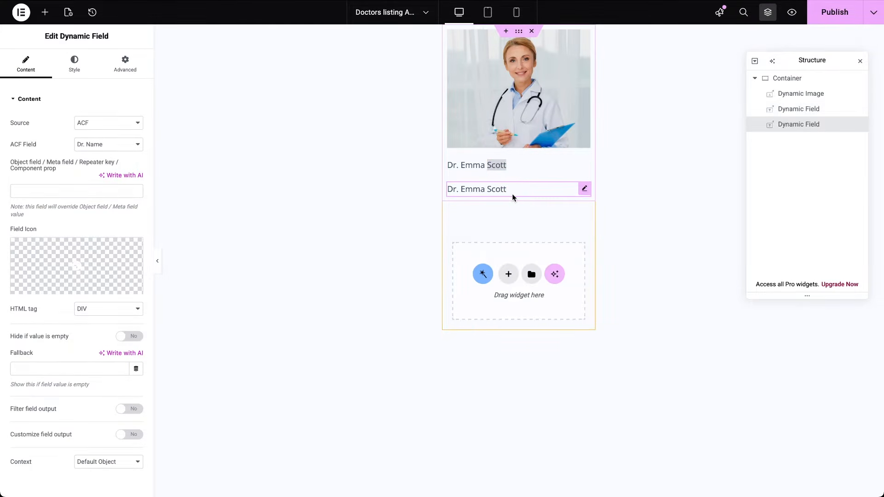
{"action": "right_click", "coordinate": [514, 196]}
{"action": "left_click", "coordinate": [525, 226]}
{"action": "right_click", "coordinate": [527, 218]}
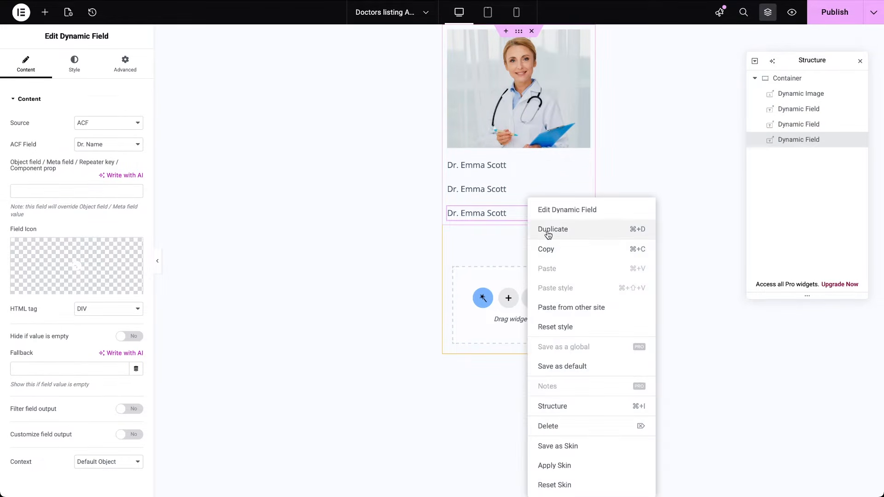
{"action": "left_click", "coordinate": [546, 231]}
Step: Set the second Dynamic Field's ACF field to Primary Specialty and the third one's to Years of Experience
{"action": "left_click", "coordinate": [482, 190]}
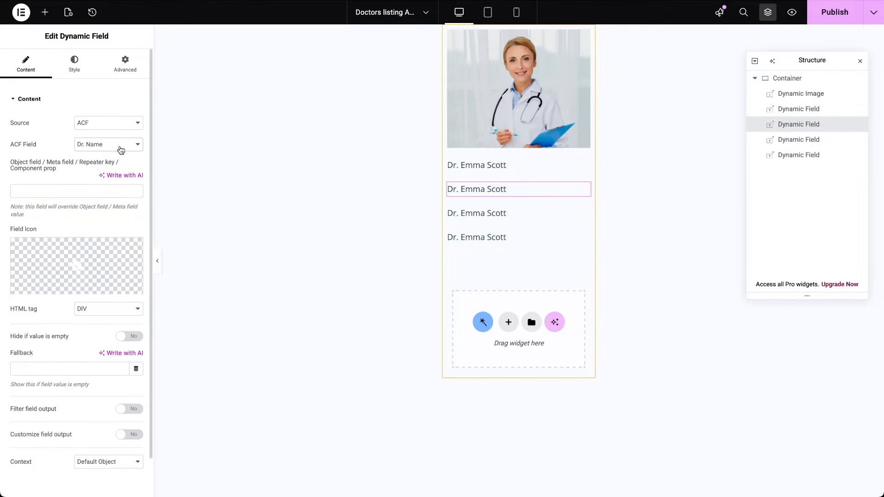
{"action": "left_click", "coordinate": [118, 147]}
{"action": "left_click", "coordinate": [122, 165]}
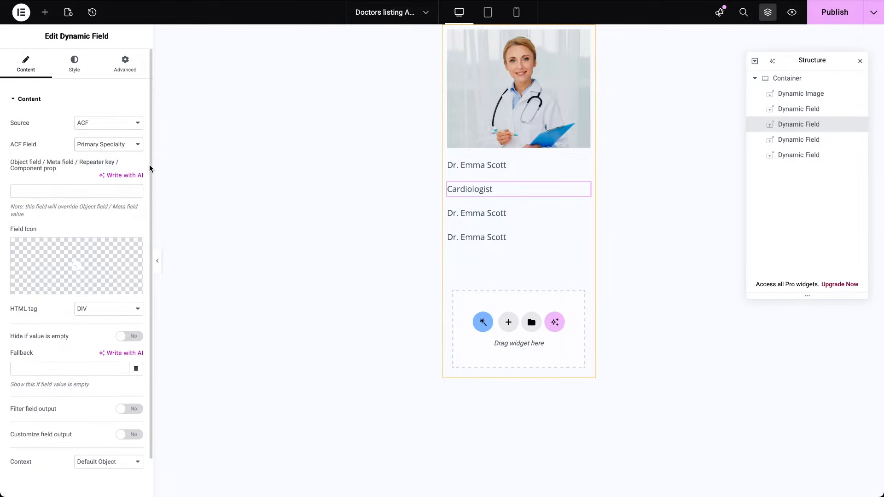
{"action": "left_click", "coordinate": [506, 213]}
{"action": "left_click", "coordinate": [134, 144]}
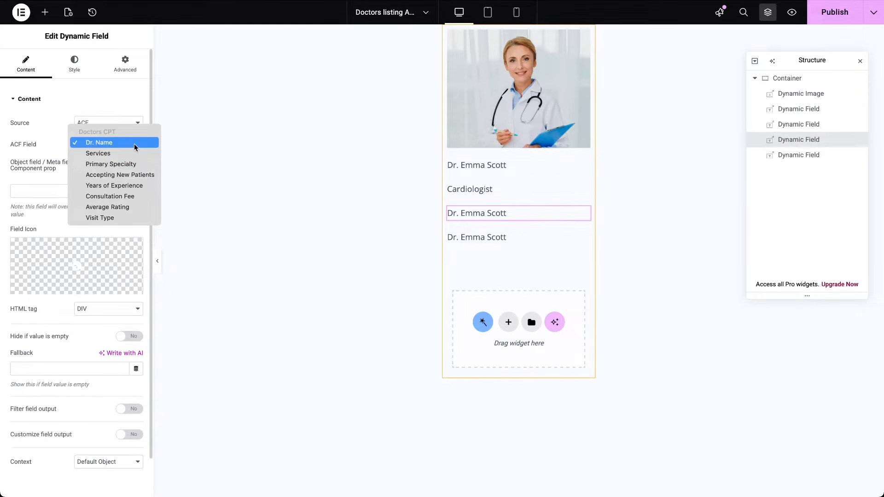
{"action": "left_click", "coordinate": [131, 185]}
Step: Customize the Primary Specialty field's output with the format "Specialty: %s"
{"action": "left_click", "coordinate": [461, 190]}
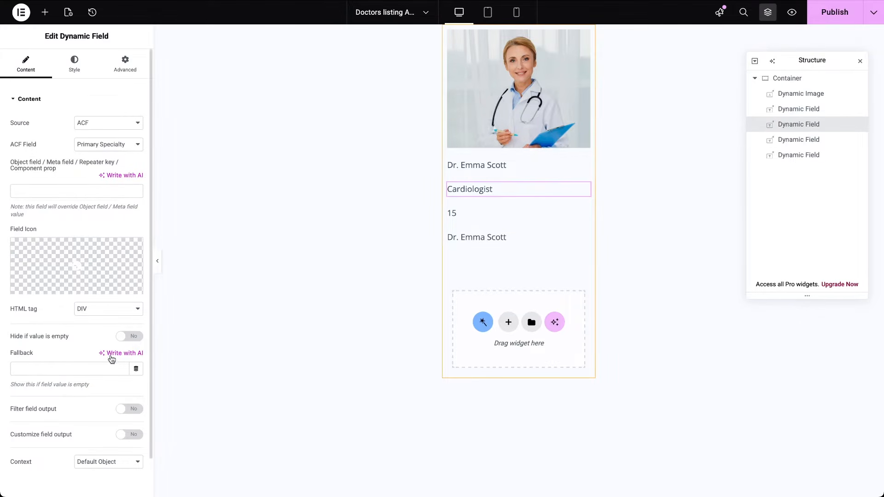
{"action": "scroll", "coordinate": [95, 383], "scroll_direction": "down", "scroll_amount": 1}
{"action": "left_click", "coordinate": [136, 392]}
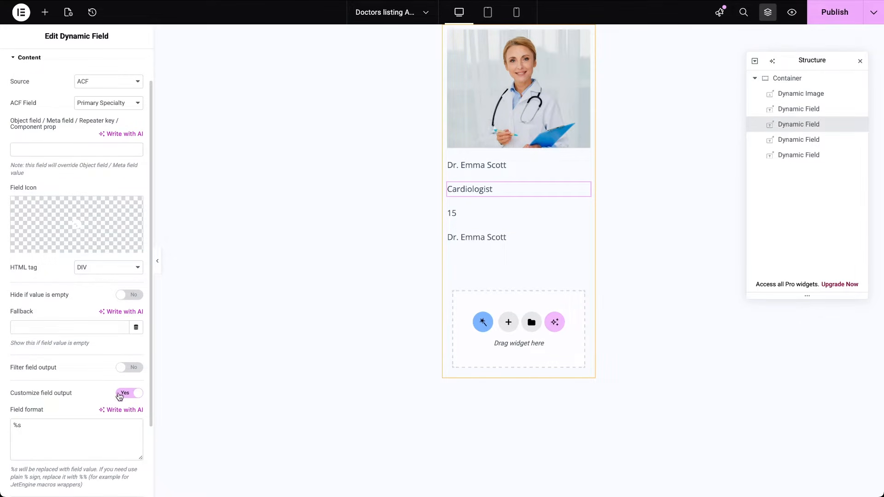
{"action": "left_click", "coordinate": [13, 427]}
{"action": "type", "text": "Specialty:"}
Step: Customize the Years of Experience field's output with the format "%s Years of Experience"
{"action": "left_click", "coordinate": [452, 212]}
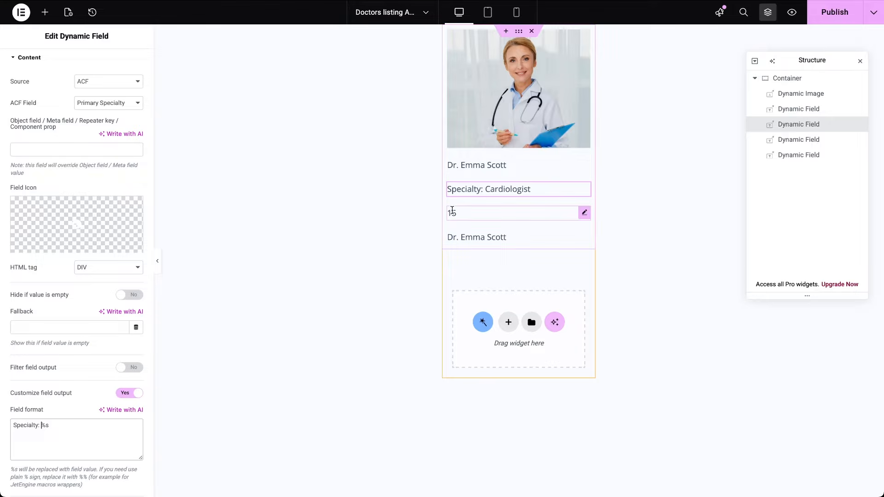
{"action": "left_click", "coordinate": [129, 437]}
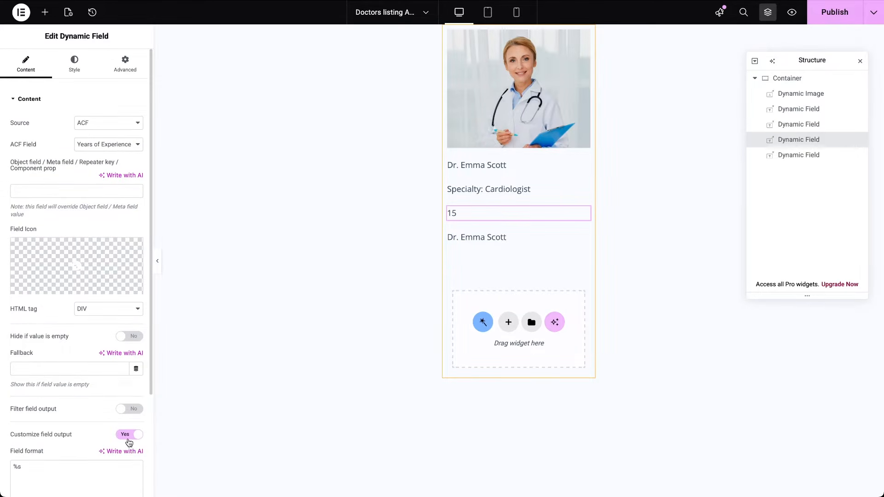
{"action": "scroll", "coordinate": [78, 469], "scroll_direction": "down", "scroll_amount": 2}
{"action": "scroll", "coordinate": [17, 420], "scroll_direction": "down", "scroll_amount": 3}
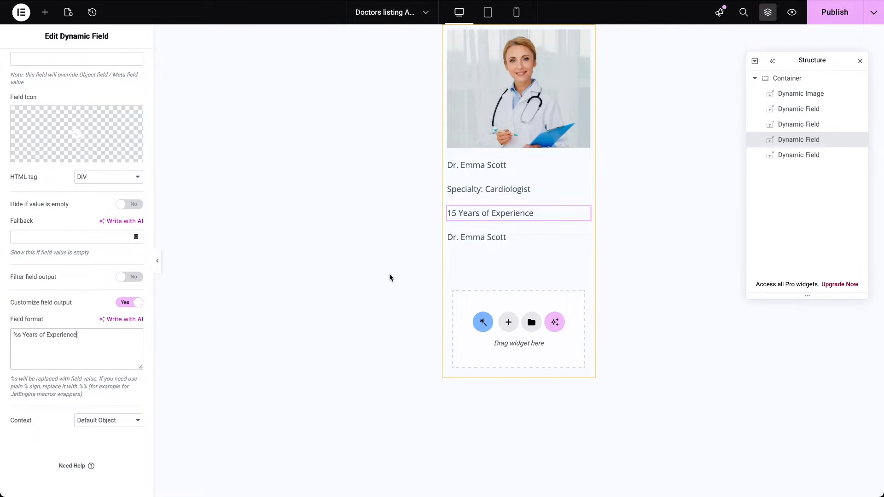
Step: Set the fourth Dynamic Field's ACF field to Services and filter its output with the Checkbox field values callback
{"action": "left_click", "coordinate": [486, 239]}
{"action": "left_click", "coordinate": [131, 144]}
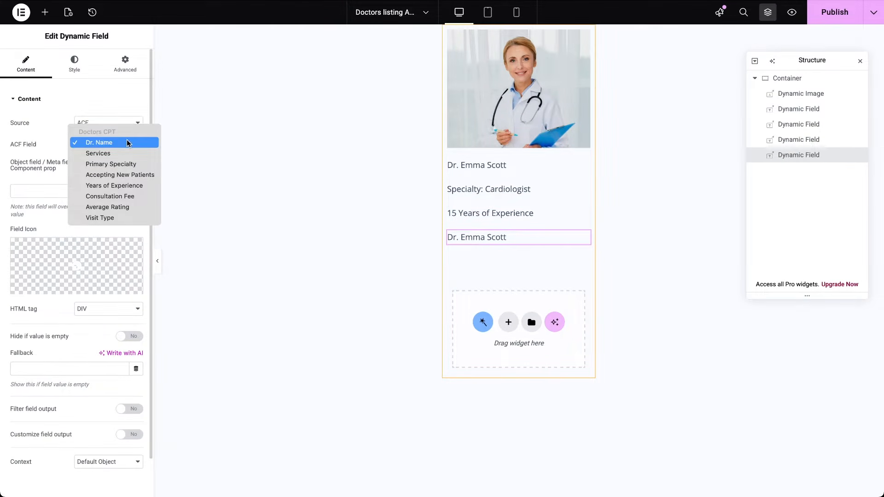
{"action": "left_click", "coordinate": [109, 154]}
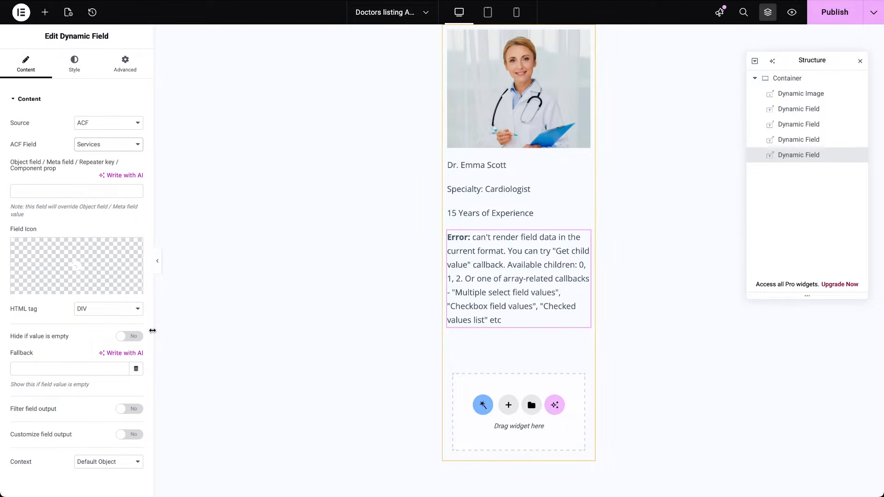
{"action": "scroll", "coordinate": [109, 343], "scroll_direction": "down", "scroll_amount": 2}
{"action": "left_click", "coordinate": [134, 396]}
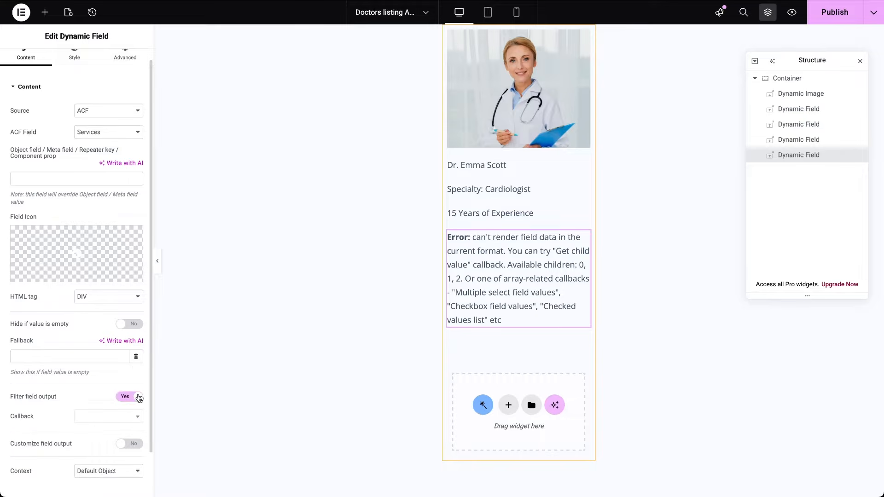
{"action": "left_click", "coordinate": [120, 416]}
{"action": "type", "text": "check"}
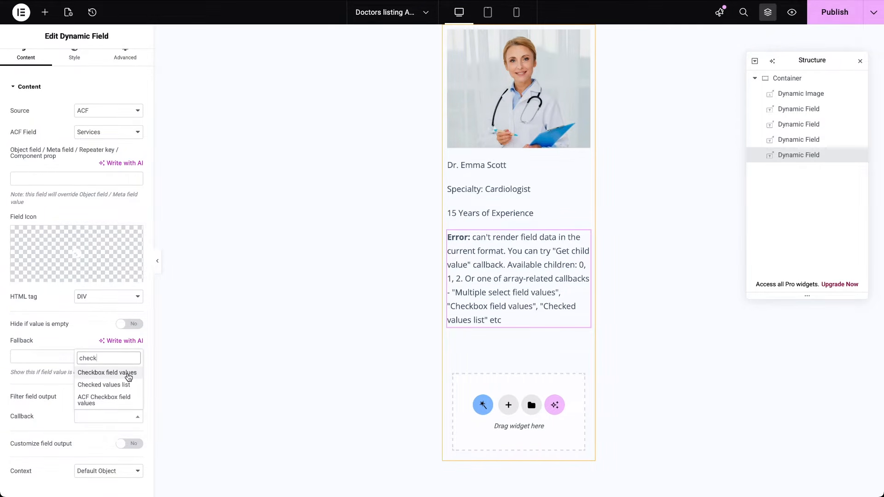
{"action": "left_click", "coordinate": [128, 374]}
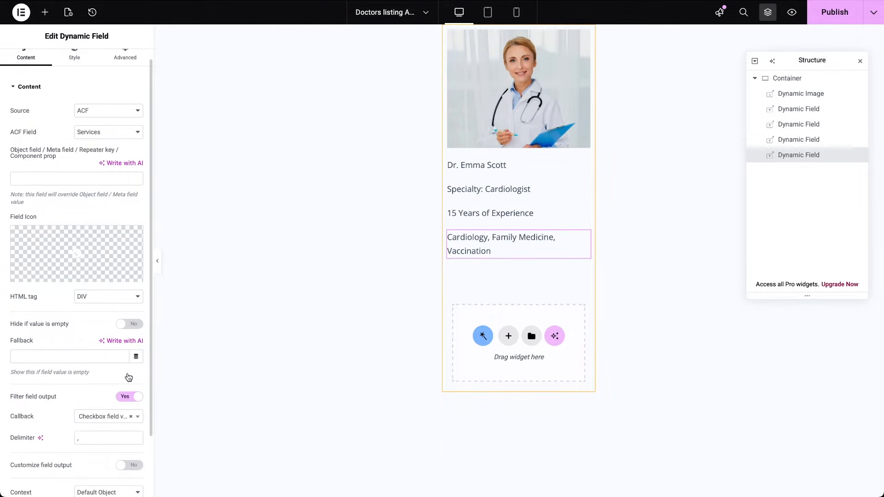
Step: Customize the Services field's output with the format "Services: %s"
{"action": "left_click", "coordinate": [129, 464]}
{"action": "scroll", "coordinate": [79, 472], "scroll_direction": "down", "scroll_amount": 2}
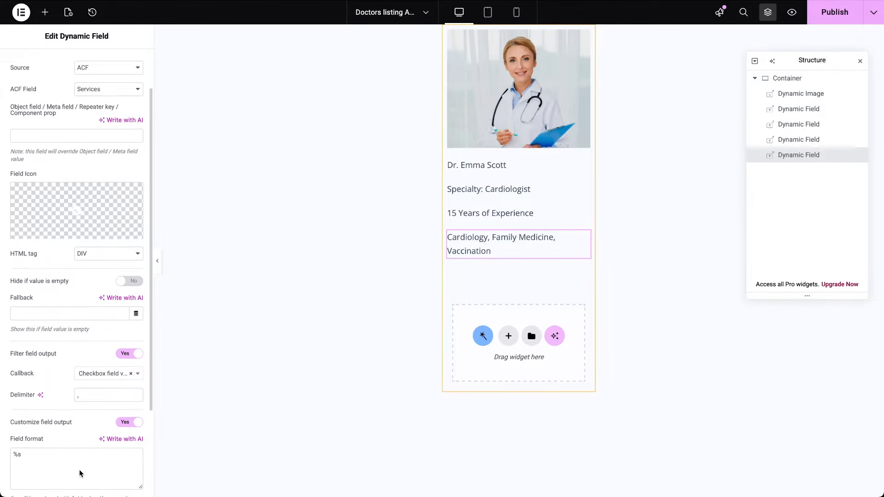
{"action": "left_click", "coordinate": [13, 442]}
{"action": "type", "text": "Services:"}
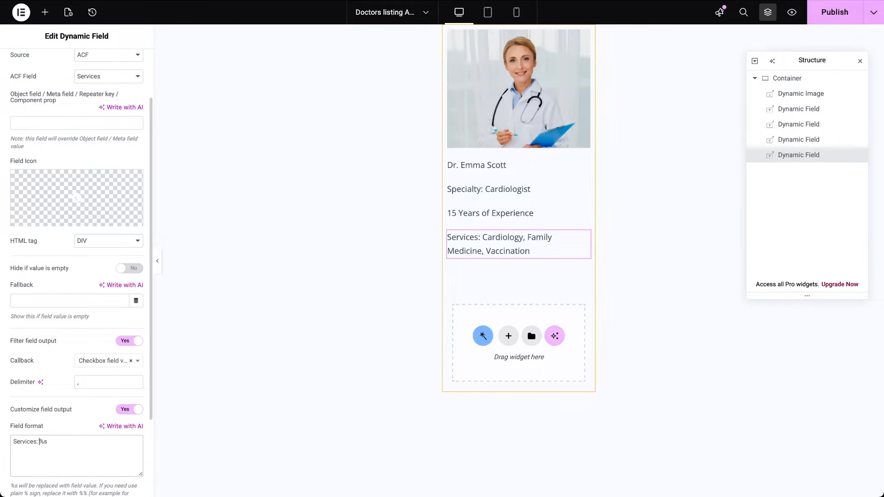
Step: Style the card with a rounded image and centred text, set the specialty field's top margin to -10 px, and publish the listing item
{"action": "left_click", "coordinate": [510, 133]}
{"action": "left_click", "coordinate": [75, 69]}
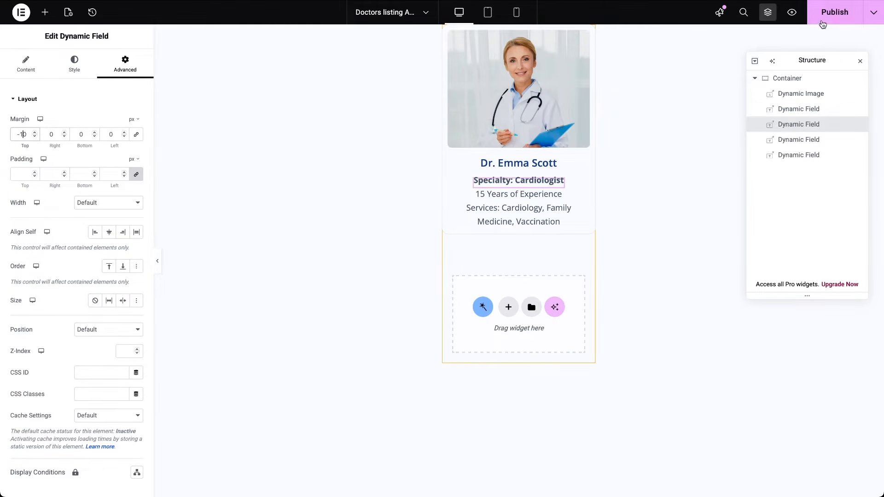
{"action": "left_click", "coordinate": [823, 17]}
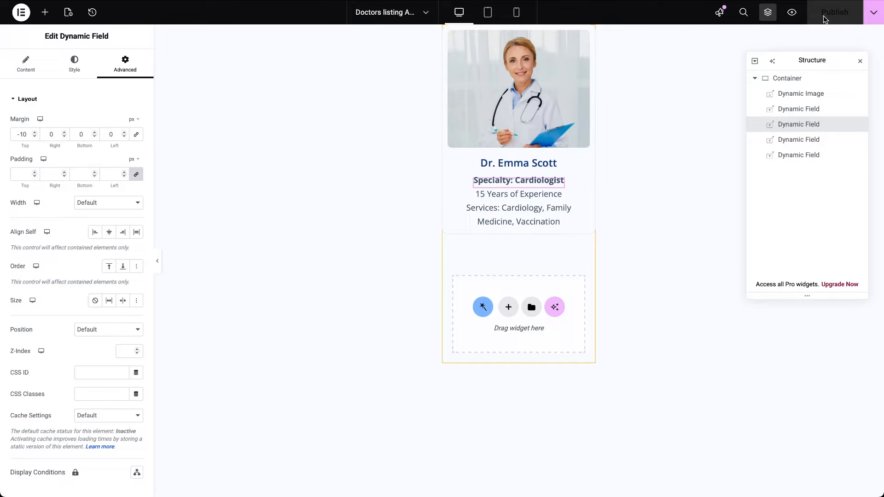
Step: Exit the Elementor editor to WordPress and return to the Listing Items/Components list
{"action": "left_click", "coordinate": [20, 13]}
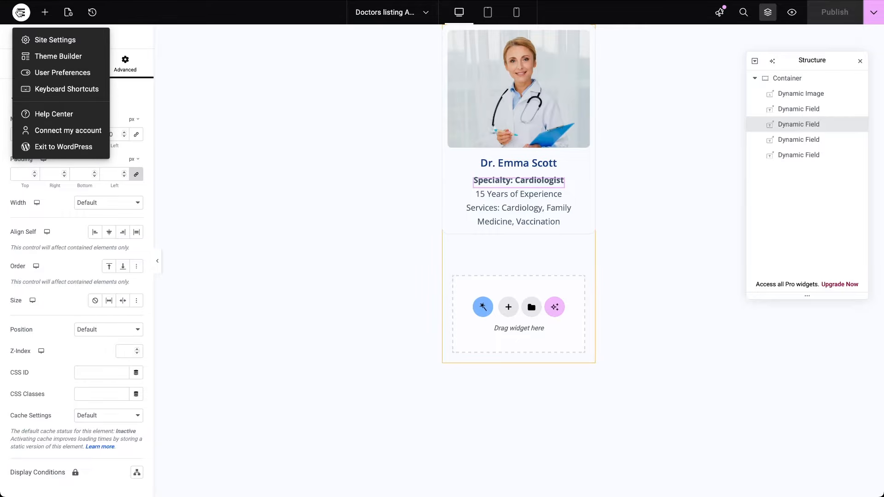
{"action": "left_click", "coordinate": [46, 147]}
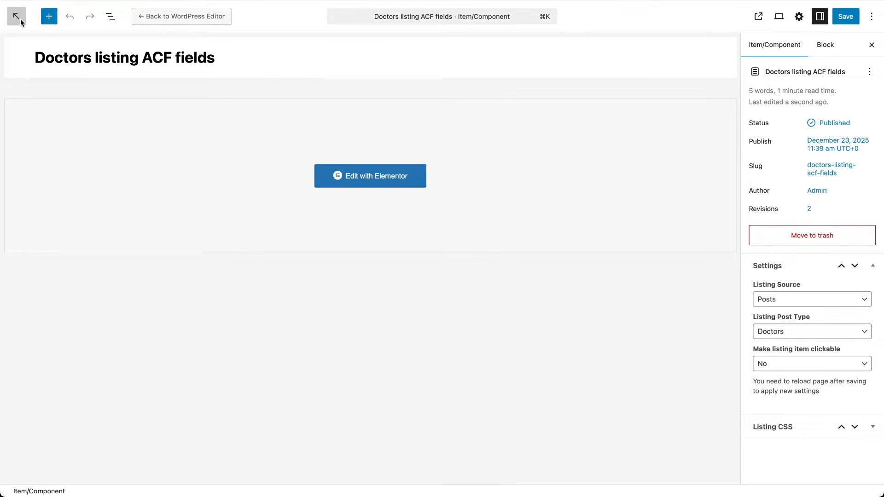
{"action": "left_click", "coordinate": [20, 20]}
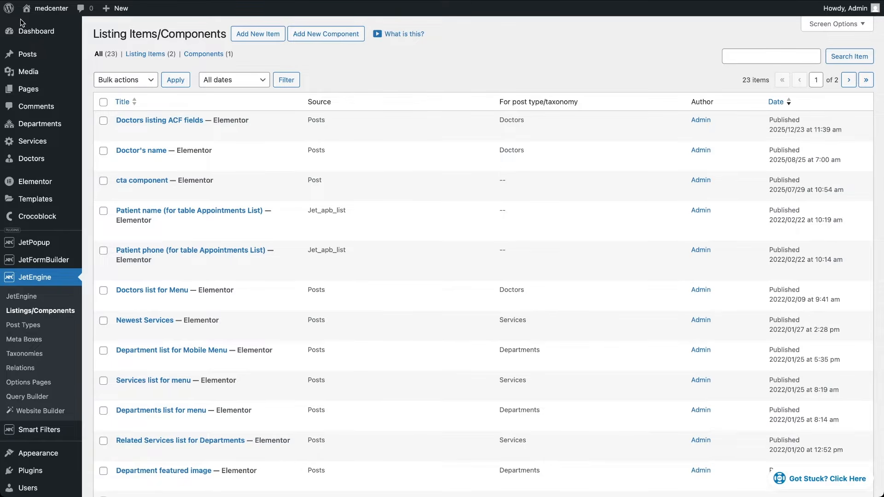
Step: Start a new Smart Filters filter and name it "Services checkbox filter"
{"action": "mouse_move", "coordinate": [55, 432]}
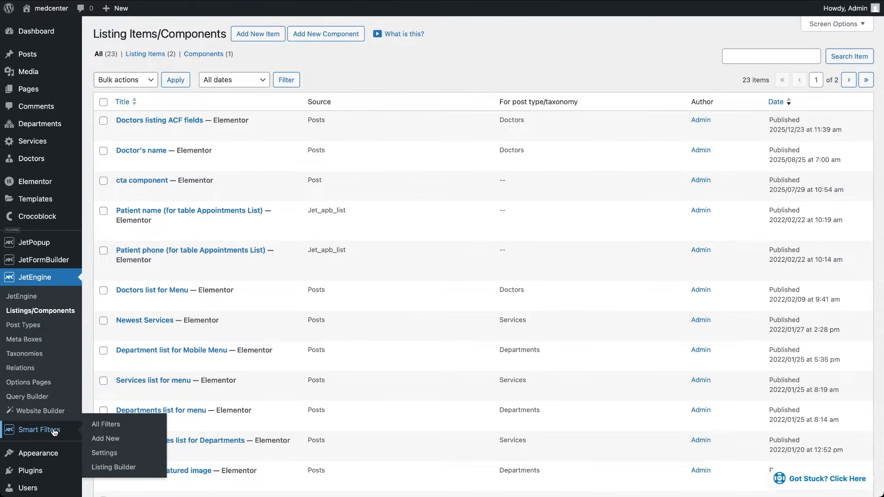
{"action": "left_click", "coordinate": [100, 439]}
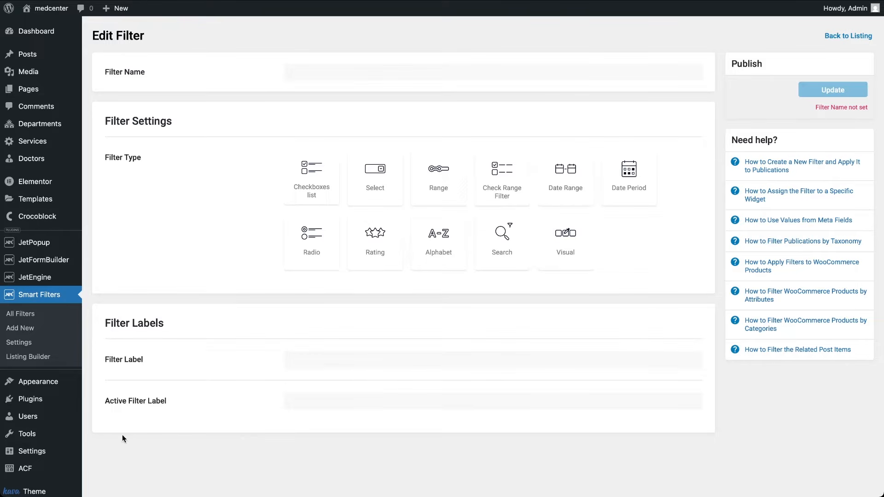
{"action": "left_click", "coordinate": [430, 74]}
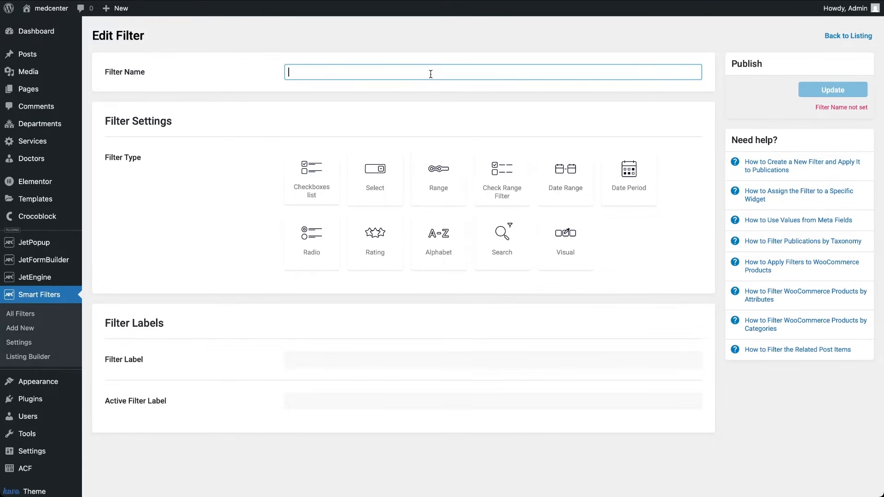
{"action": "type", "text": "Services checkbox filter"}
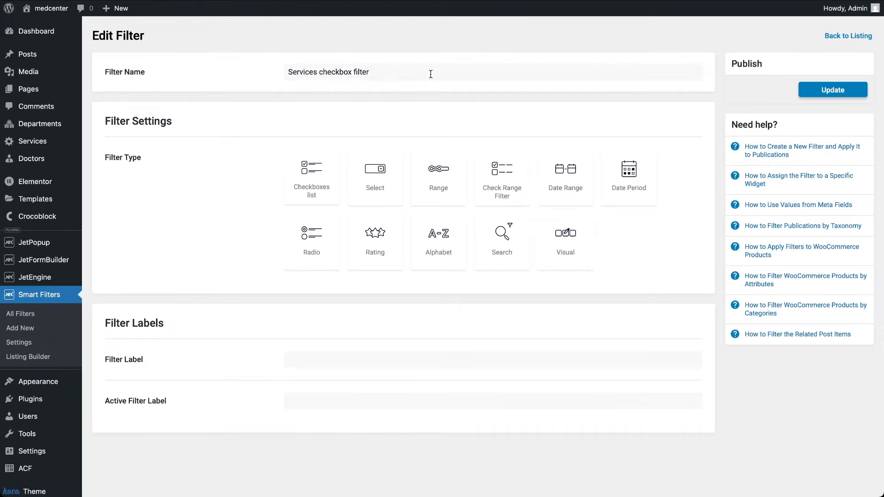
{"action": "left_click", "coordinate": [430, 74]}
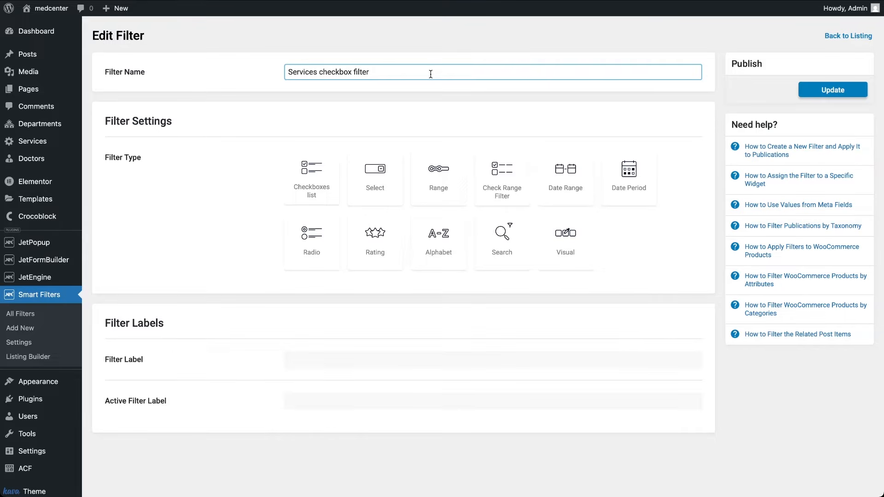
Step: Make the services filter a Checkboxes list that uses Custom Fields as data source with the custom field key "services"
{"action": "left_click", "coordinate": [313, 186]}
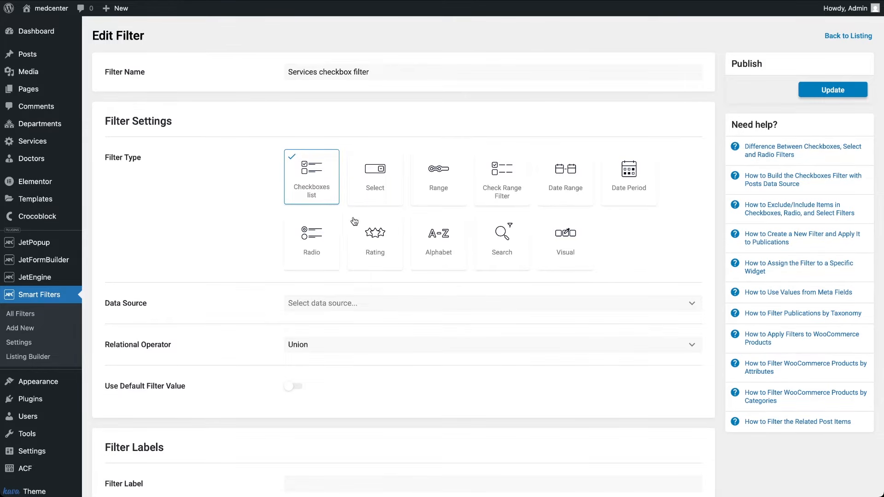
{"action": "left_click", "coordinate": [335, 304]}
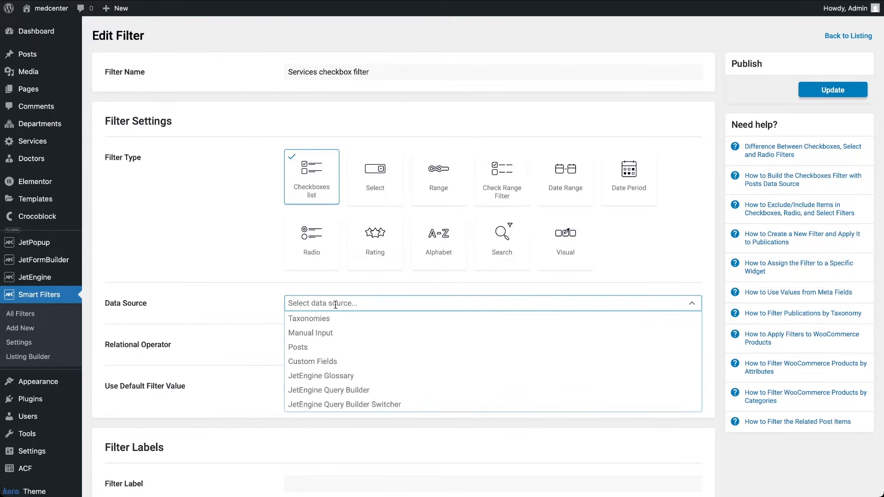
{"action": "left_click", "coordinate": [335, 362]}
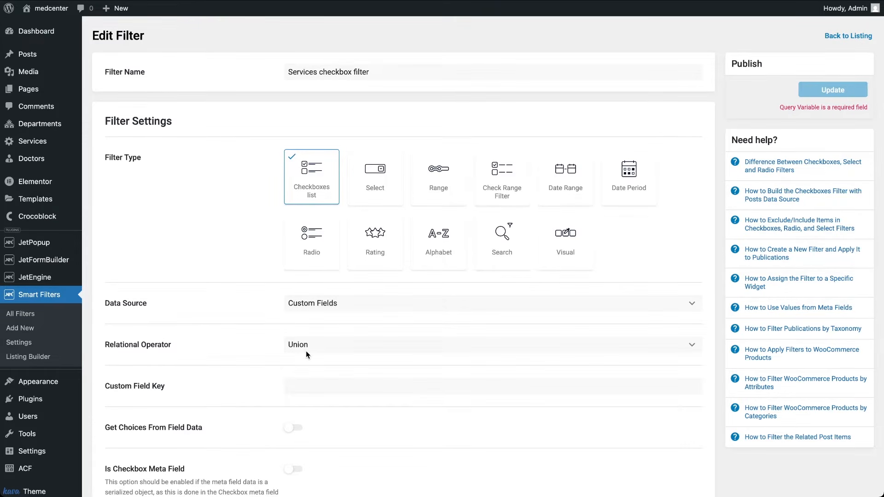
{"action": "left_click", "coordinate": [314, 387]}
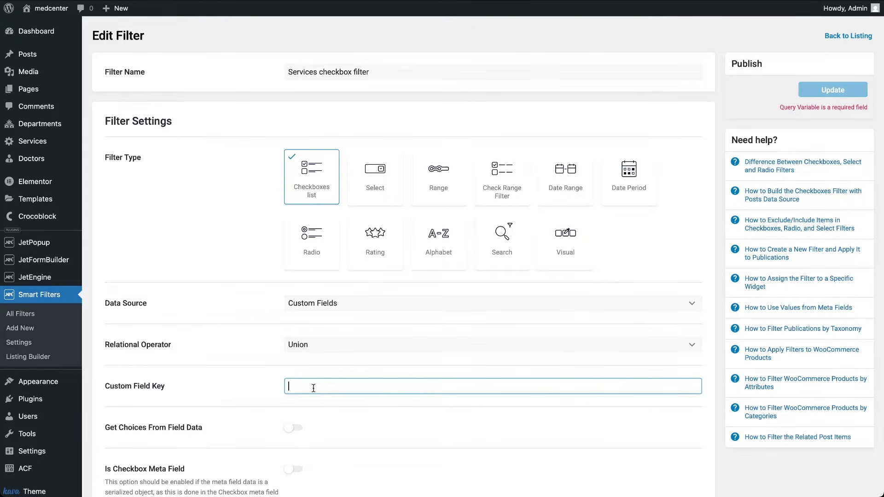
{"action": "type", "text": "services"}
{"action": "left_click", "coordinate": [321, 408]}
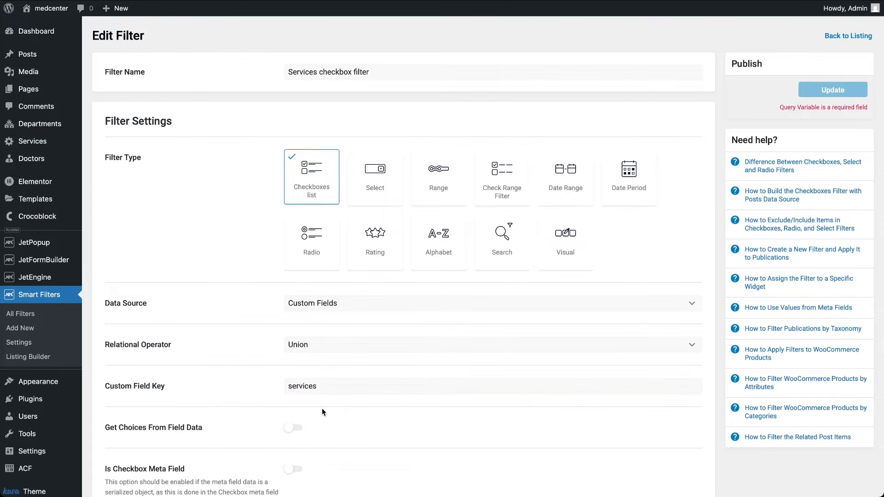
Step: Have the services filter get its choices from field data, with ACF as the field source plugin
{"action": "left_click", "coordinate": [300, 428]}
{"action": "scroll", "coordinate": [333, 441], "scroll_direction": "down", "scroll_amount": 2}
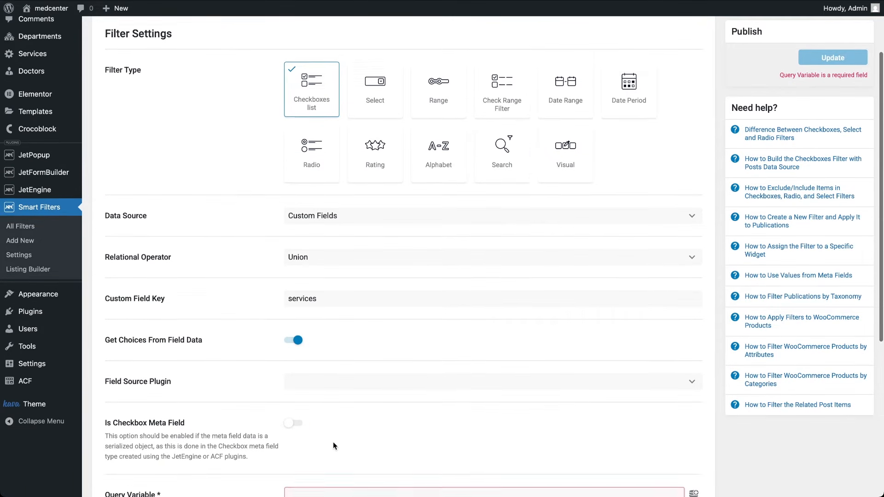
{"action": "left_click", "coordinate": [357, 381]}
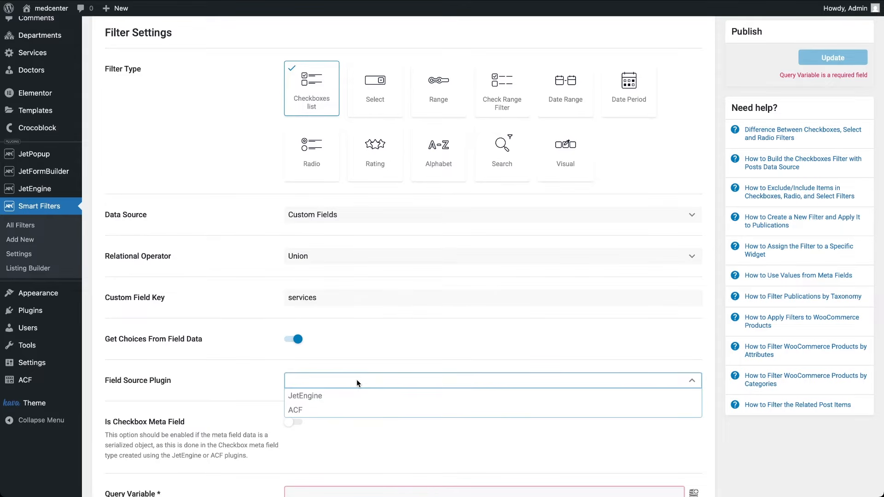
{"action": "left_click", "coordinate": [309, 410]}
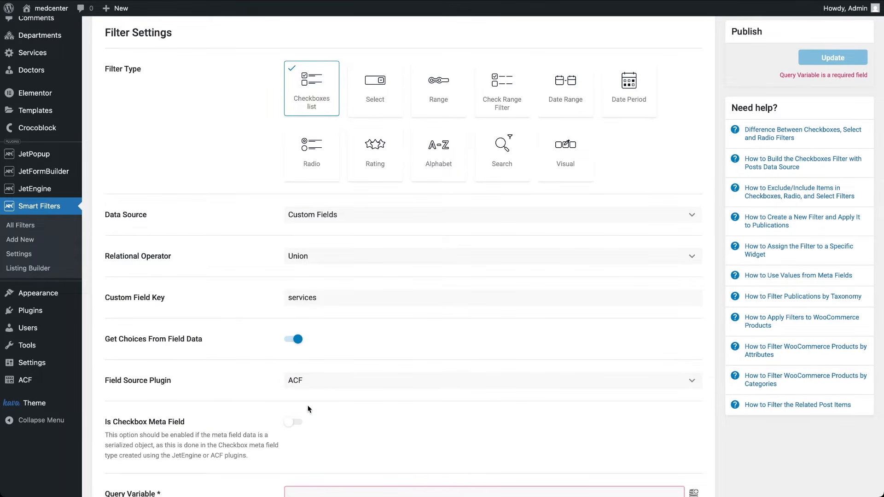
Step: Mark the services field as a checkbox meta field and set the query variable to "services"
{"action": "scroll", "coordinate": [336, 451], "scroll_direction": "down", "scroll_amount": 2}
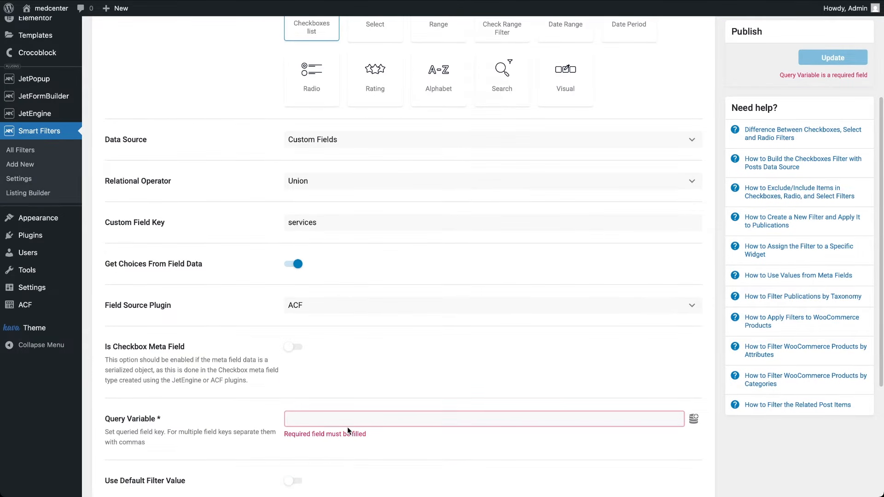
{"action": "left_click", "coordinate": [298, 348]}
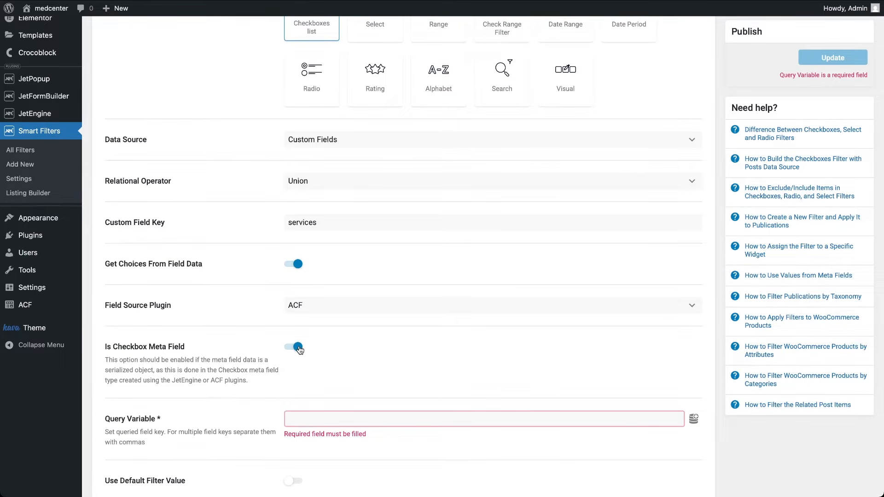
{"action": "left_click", "coordinate": [323, 417]}
{"action": "type", "text": "services"}
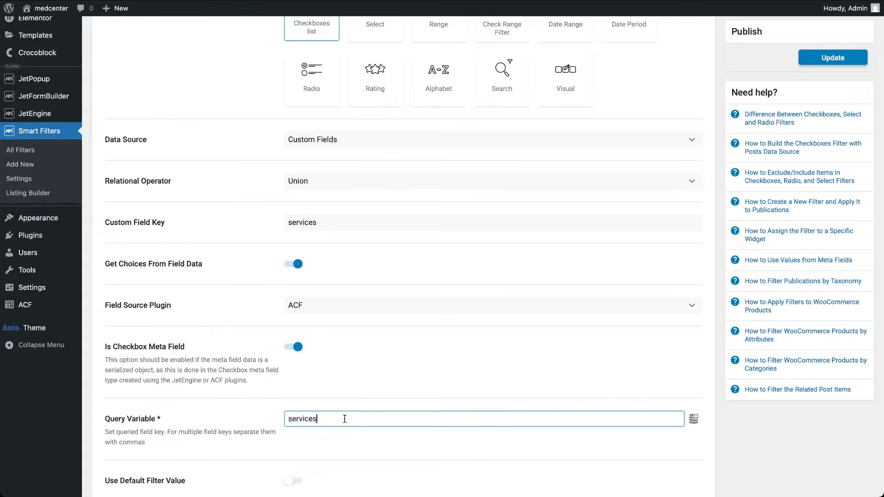
{"action": "left_click", "coordinate": [343, 443]}
Step: Set the filter label to "Services" and save the checkbox filter
{"action": "scroll", "coordinate": [343, 444], "scroll_direction": "down", "scroll_amount": 4}
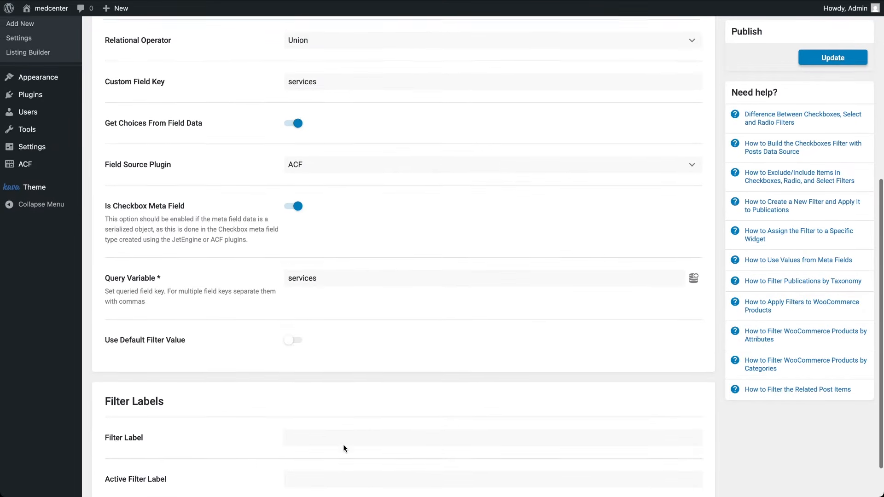
{"action": "left_click", "coordinate": [400, 391]}
{"action": "type", "text": "Services"}
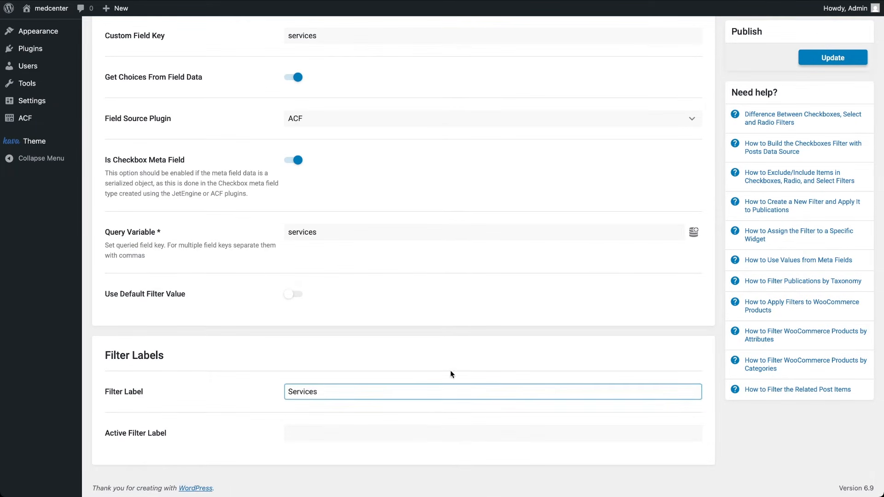
{"action": "left_click", "coordinate": [840, 57]}
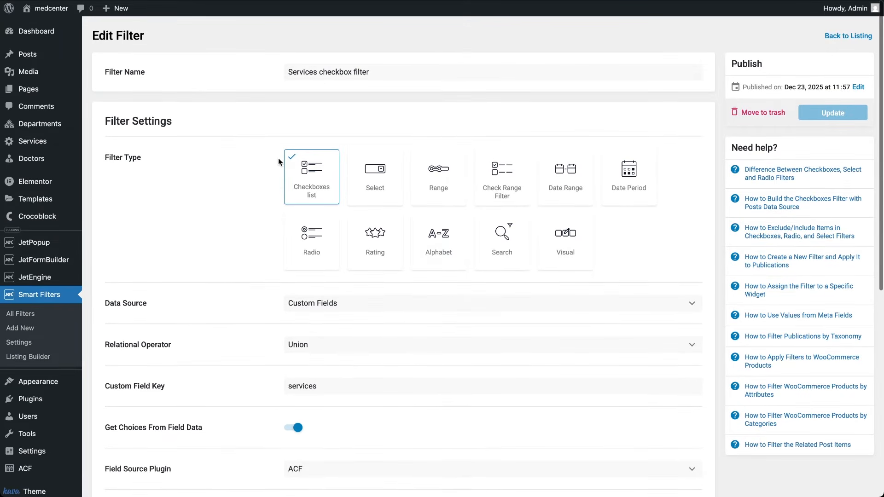
Step: Start another smart filter named "Specialty select filter" with the Select filter type
{"action": "left_click", "coordinate": [35, 330]}
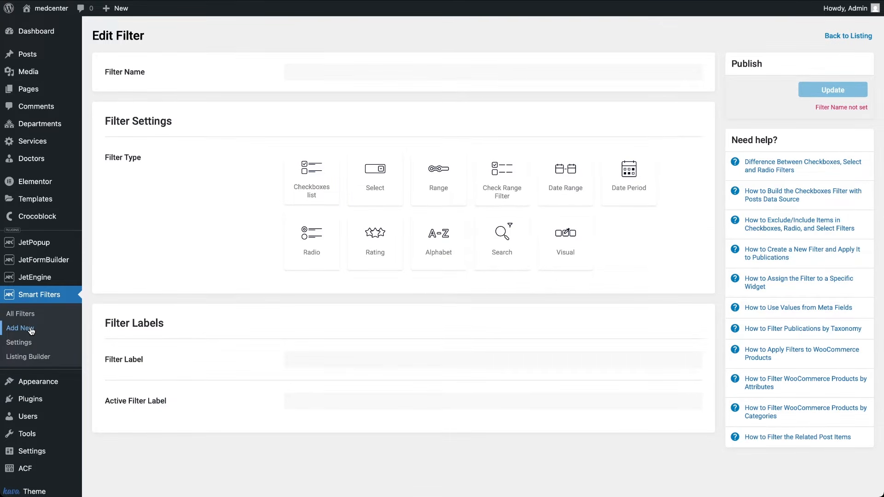
{"action": "left_click", "coordinate": [367, 73]}
{"action": "type", "text": "Specialty select filter"}
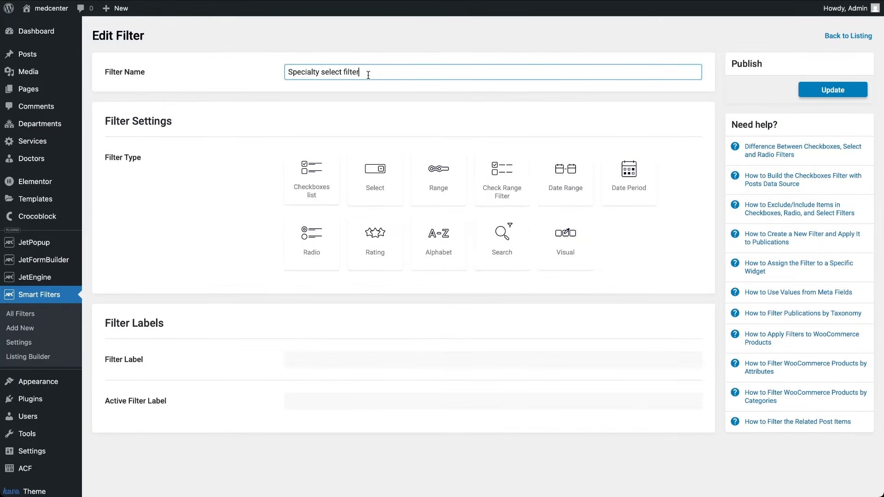
{"action": "left_click", "coordinate": [375, 184]}
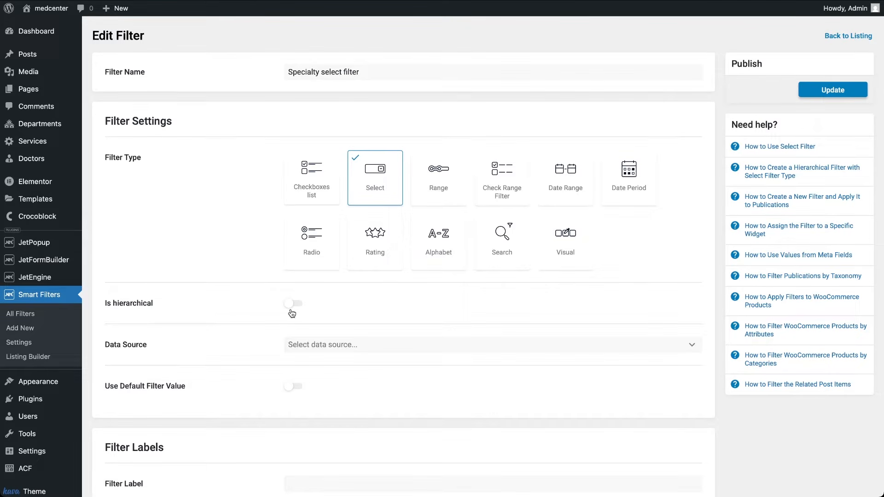
Step: Set the specialty filter's data source to Custom Fields and its custom field key to "primary_specialty"
{"action": "left_click", "coordinate": [316, 345]}
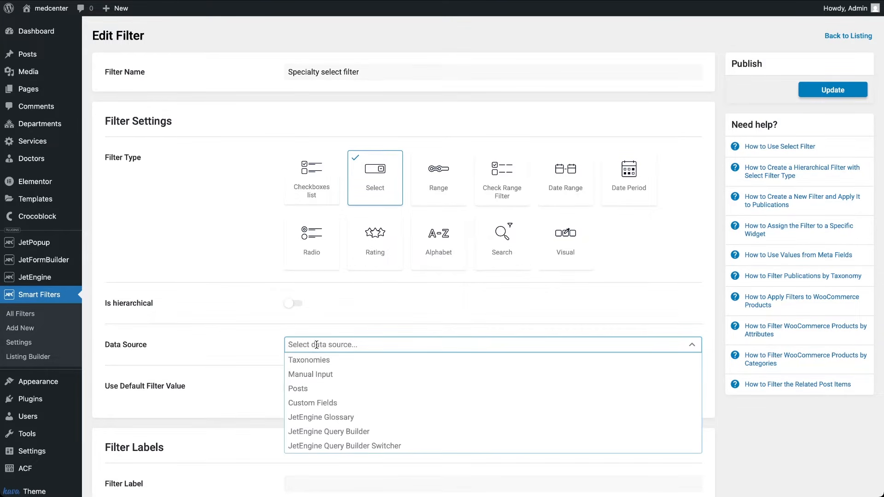
{"action": "left_click", "coordinate": [313, 404]}
{"action": "scroll", "coordinate": [314, 405], "scroll_direction": "down", "scroll_amount": 3}
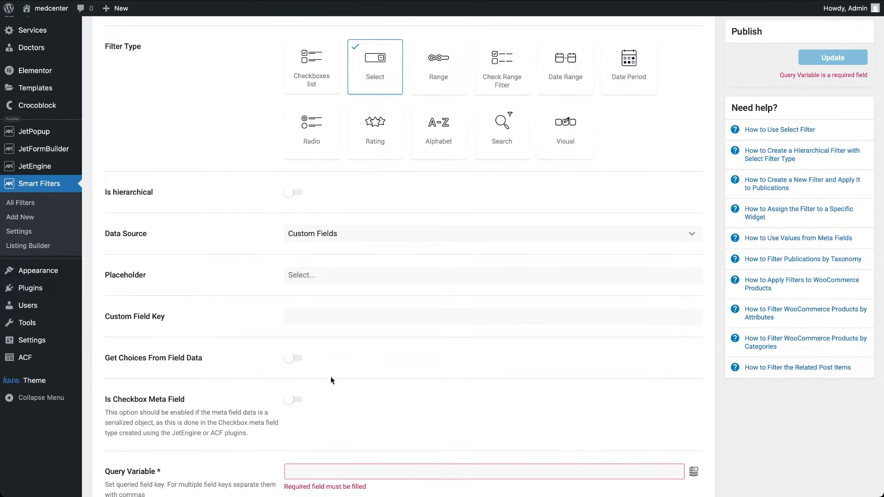
{"action": "left_click", "coordinate": [348, 315]}
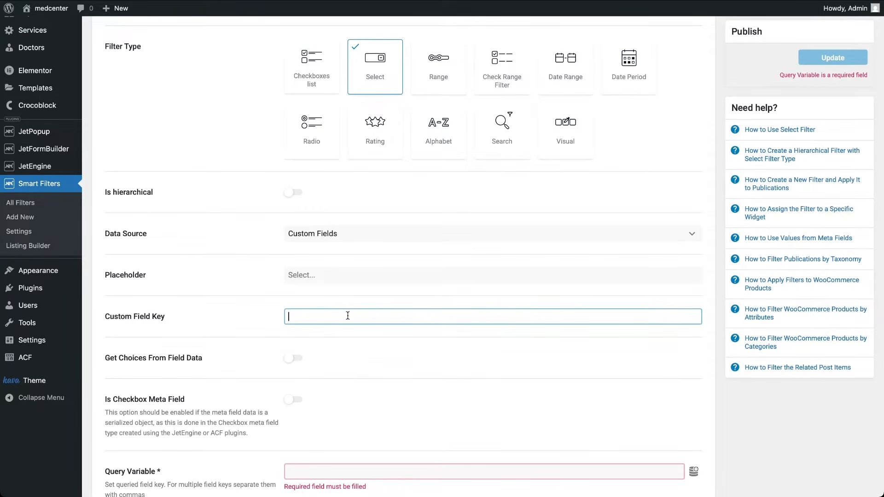
{"action": "type", "text": "primary_specialty"}
Step: Get the specialty filter's choices from ACF field data and set its query variable to "primary_specialty"
{"action": "left_click", "coordinate": [296, 359]}
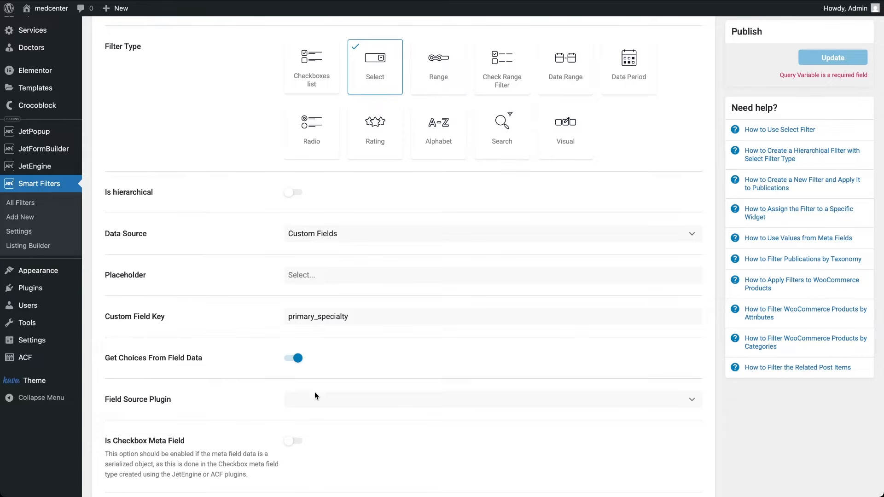
{"action": "left_click", "coordinate": [308, 401]}
{"action": "left_click", "coordinate": [307, 428]}
{"action": "scroll", "coordinate": [335, 467], "scroll_direction": "down", "scroll_amount": 4}
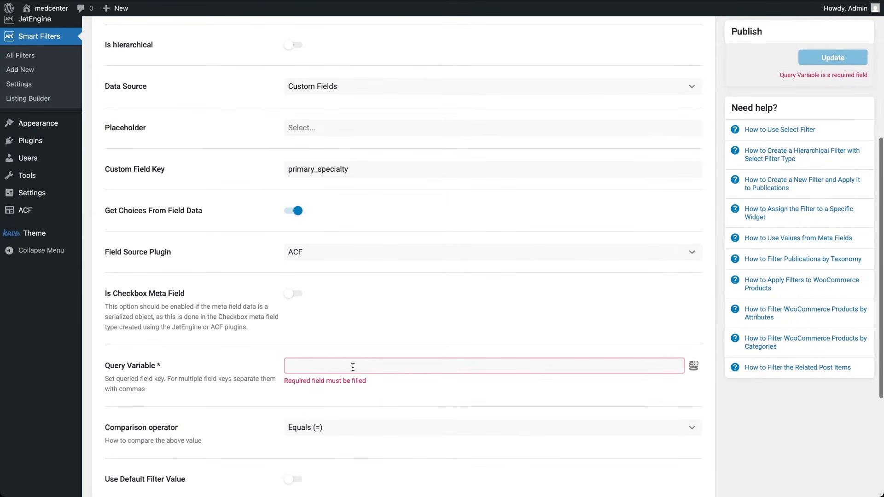
{"action": "left_click", "coordinate": [338, 364]}
{"action": "type", "text": "primary_specialty"}
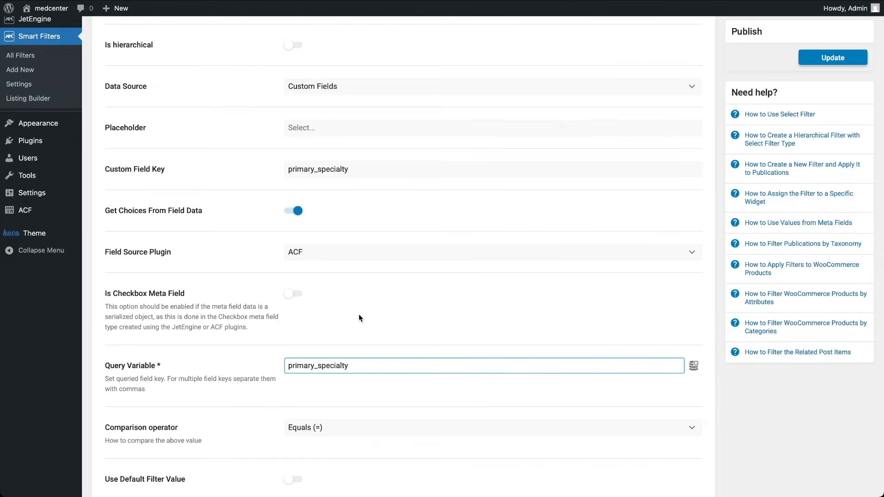
Step: Set the specialty filter's placeholder to "Select primary specialty" and copy the same text into the filter label
{"action": "left_click", "coordinate": [335, 130]}
{"action": "key", "text": "super+a"}
{"action": "key", "text": "super+c"}
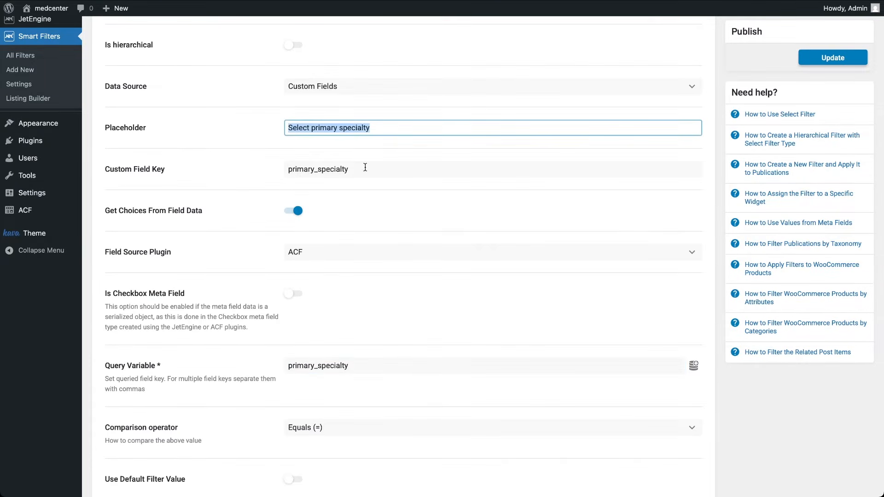
{"action": "scroll", "coordinate": [359, 299], "scroll_direction": "down", "scroll_amount": 4}
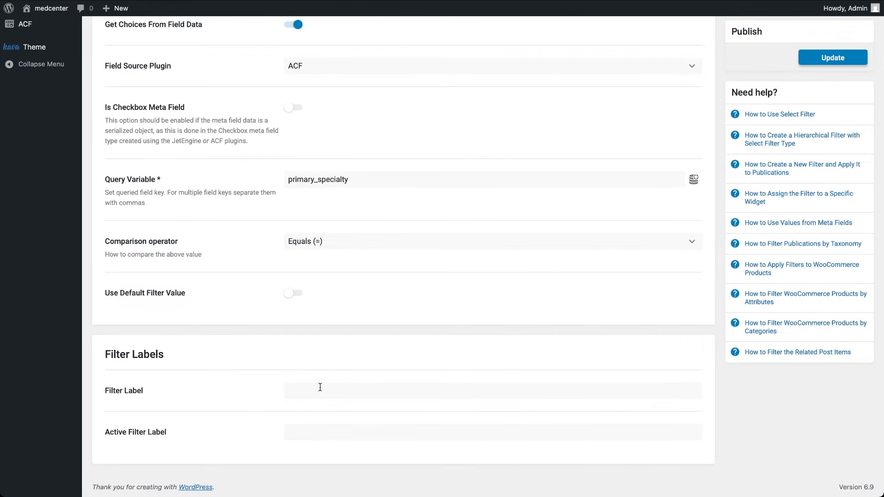
{"action": "left_click", "coordinate": [320, 387]}
{"action": "key", "text": "super+v"}
{"action": "scroll", "coordinate": [613, 188], "scroll_direction": "up", "scroll_amount": 7}
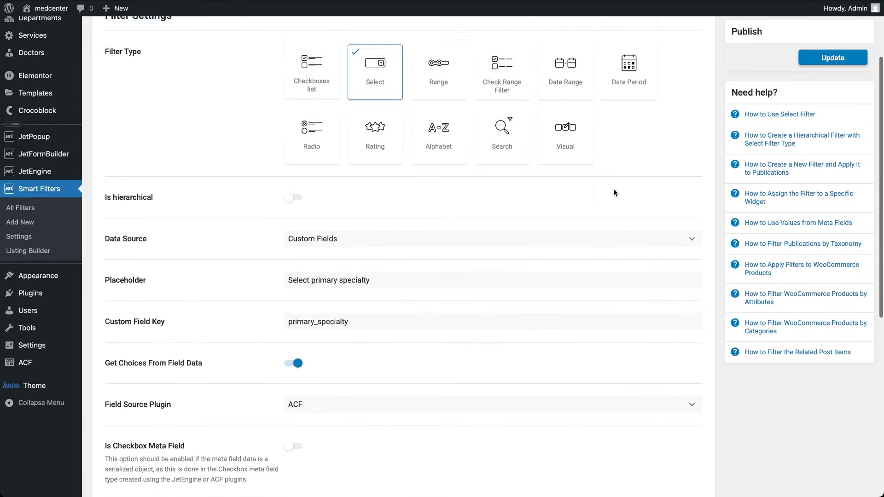
{"action": "scroll", "coordinate": [613, 193], "scroll_direction": "up", "scroll_amount": 2}
Step: Start another smart filter named "Accepting New Patients radio filter" with the Radio filter type
{"action": "left_click", "coordinate": [32, 328]}
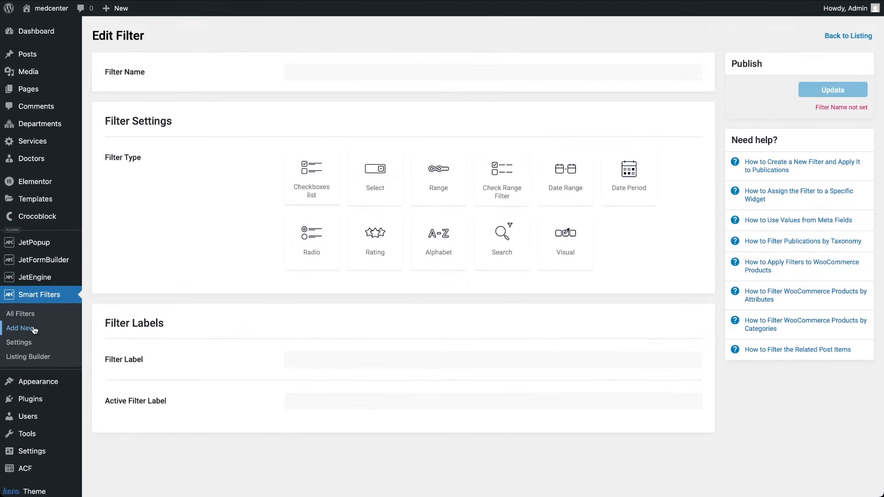
{"action": "left_click", "coordinate": [340, 72]}
{"action": "type", "text": "Accepting New Patients radio filter"}
{"action": "left_click", "coordinate": [314, 252]}
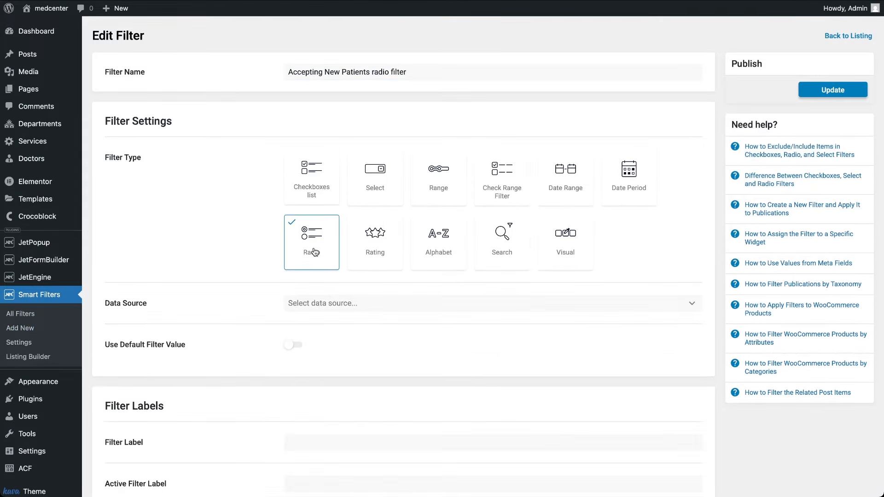
Step: Set the radio filter's data source to Custom Fields and its custom field key to "accepting_new_patients"
{"action": "left_click", "coordinate": [360, 302]}
{"action": "left_click", "coordinate": [354, 364]}
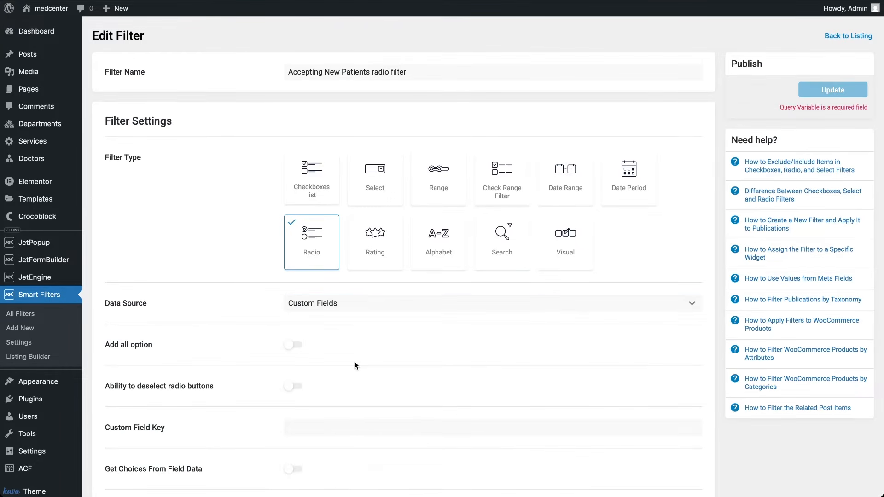
{"action": "scroll", "coordinate": [355, 361], "scroll_direction": "down", "scroll_amount": 3}
{"action": "left_click", "coordinate": [341, 305]}
{"action": "type", "text": "accepting_new_patients"}
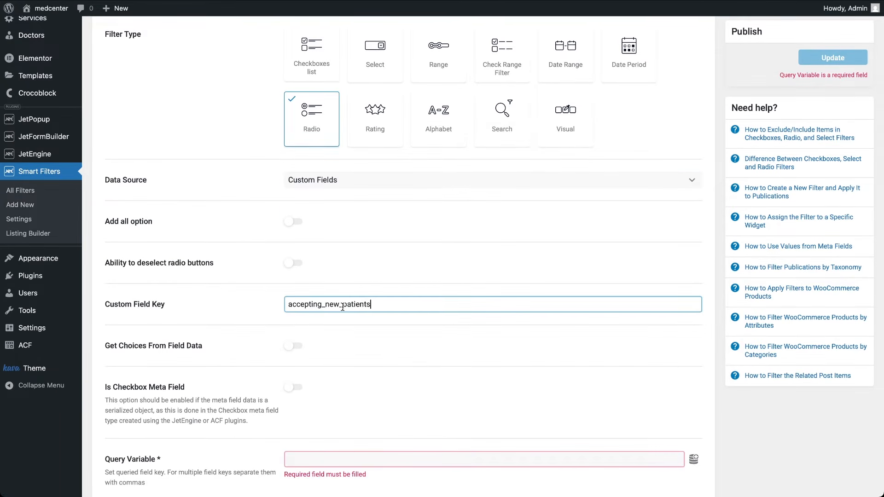
Step: Get the radio filter's choices from ACF field data and set its query variable to "accepting_new_patients"
{"action": "scroll", "coordinate": [370, 400], "scroll_direction": "down", "scroll_amount": 2}
{"action": "left_click", "coordinate": [294, 264]}
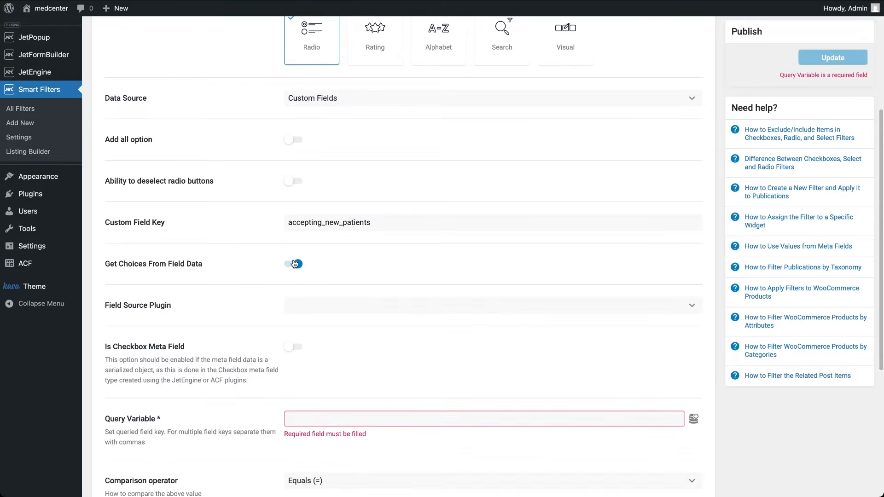
{"action": "left_click", "coordinate": [310, 307]}
{"action": "left_click", "coordinate": [310, 334]}
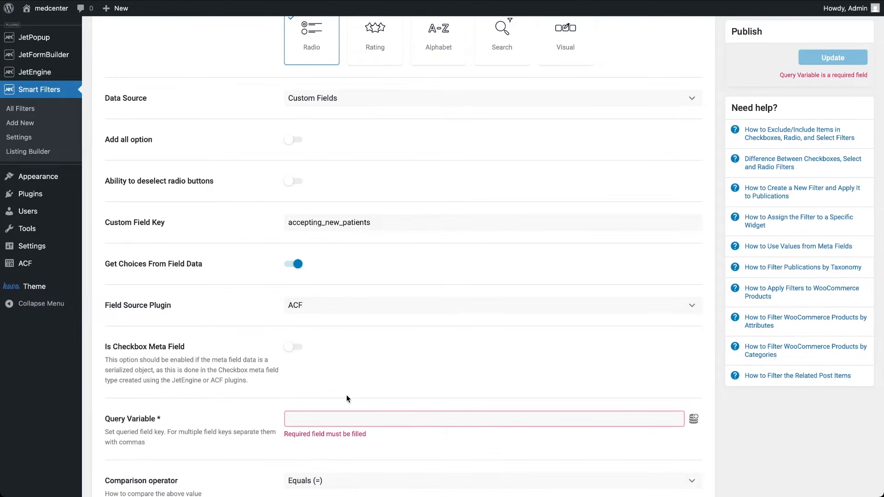
{"action": "left_click", "coordinate": [339, 420]}
{"action": "type", "text": "accepting_new_patients"}
Step: Enable the ability to deselect radio buttons in the Accepting New Patients filter
{"action": "scroll", "coordinate": [374, 185], "scroll_direction": "up", "scroll_amount": 2}
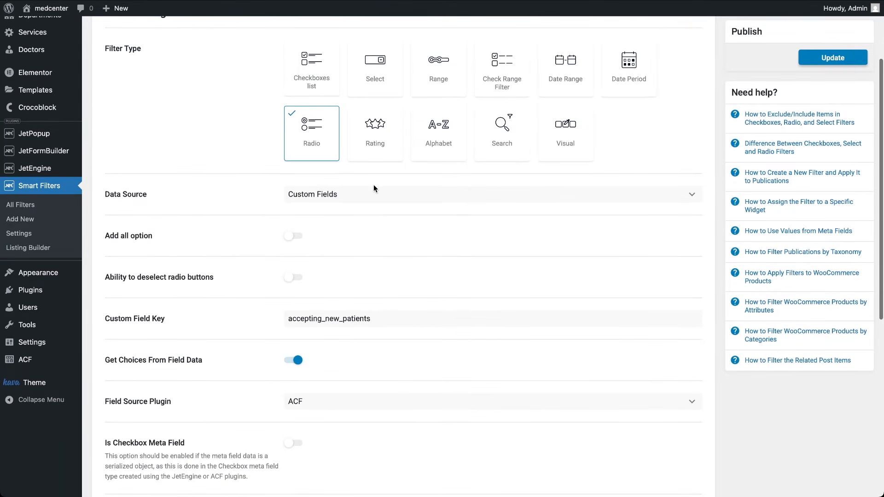
{"action": "left_click", "coordinate": [296, 282]}
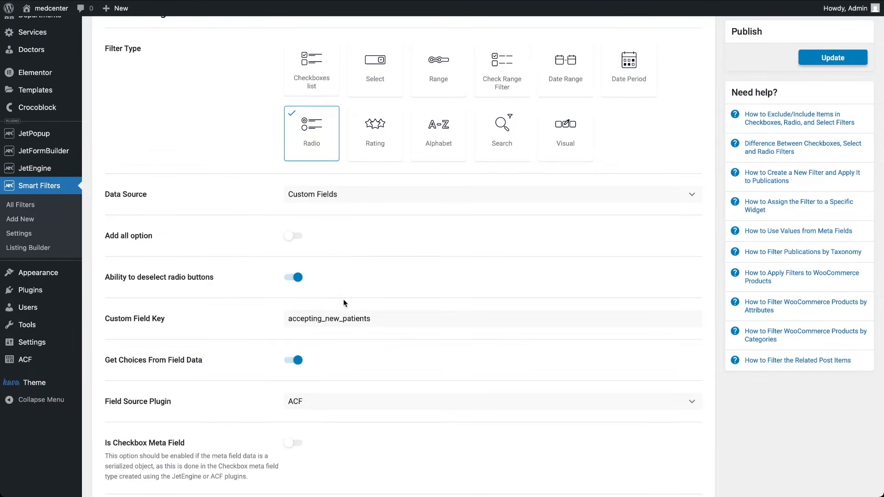
{"action": "scroll", "coordinate": [363, 380], "scroll_direction": "down", "scroll_amount": 7}
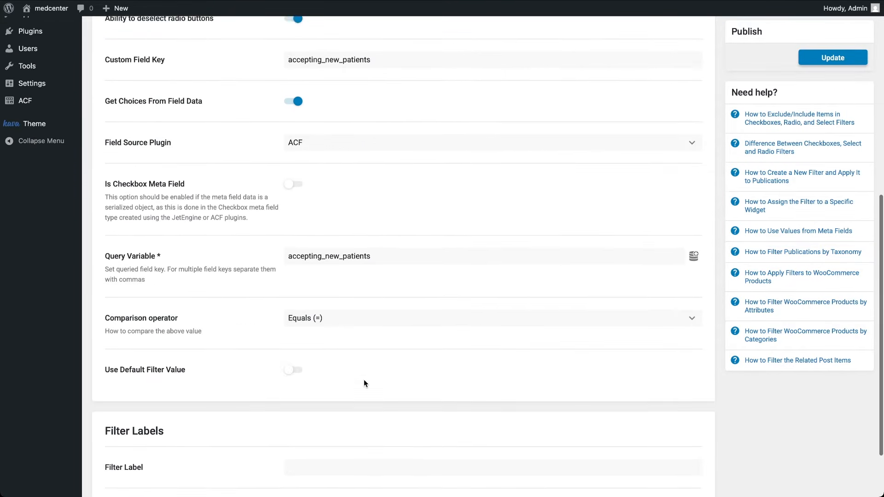
Step: Set the radio filter's label to "Accepting New Patients"
{"action": "left_click", "coordinate": [357, 418]}
{"action": "type", "text": "Accepting New Patients"}
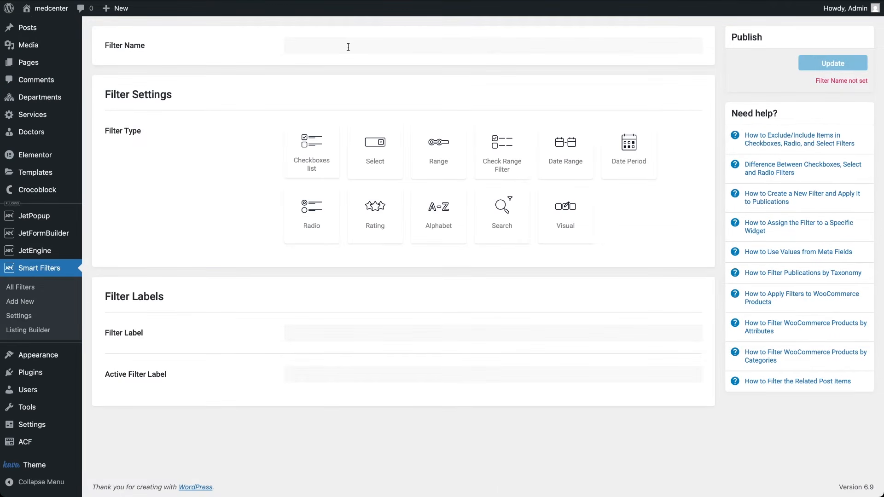
Step: Start a new smart filter named "Experience Years range filter" with the Range filter type
{"action": "left_click", "coordinate": [347, 47]}
{"action": "type", "text": "Experience Years range filter"}
{"action": "left_click", "coordinate": [441, 142]}
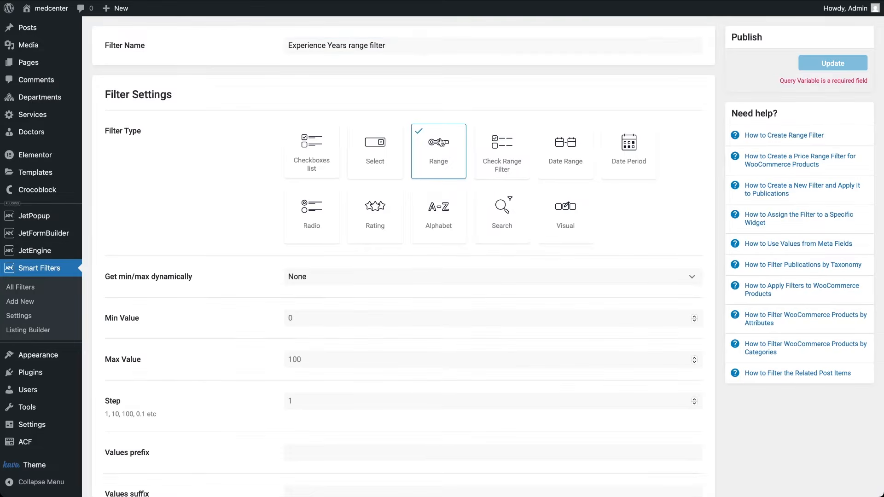
Step: Set the range filter's query variable to "years_of_experience"
{"action": "scroll", "coordinate": [403, 340], "scroll_direction": "down", "scroll_amount": 3}
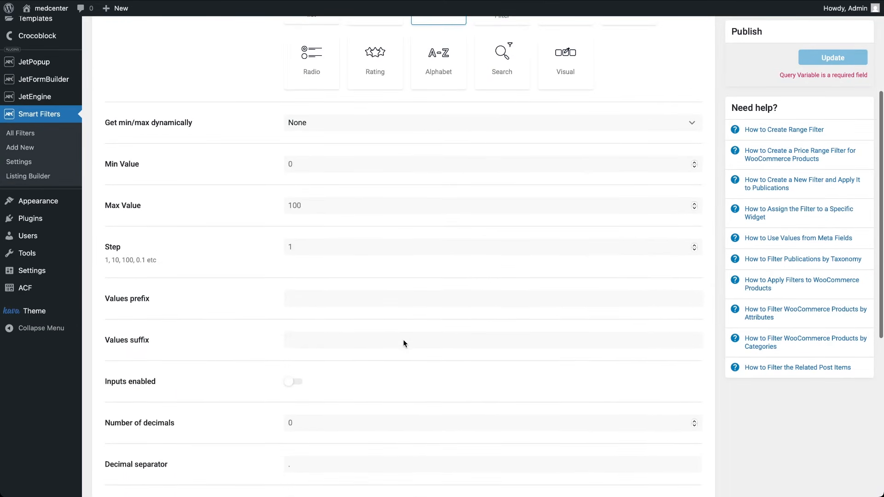
{"action": "scroll", "coordinate": [403, 340], "scroll_direction": "down", "scroll_amount": 3}
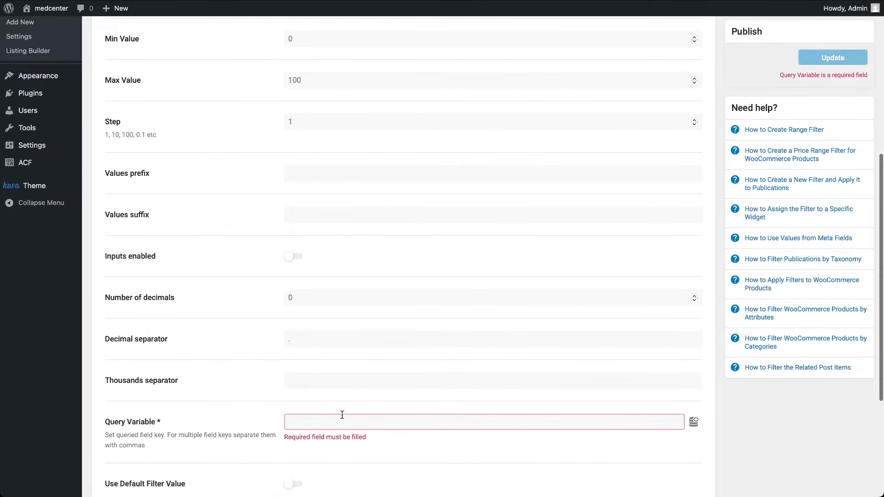
{"action": "left_click", "coordinate": [327, 420]}
{"action": "type", "text": "years_of_experience"}
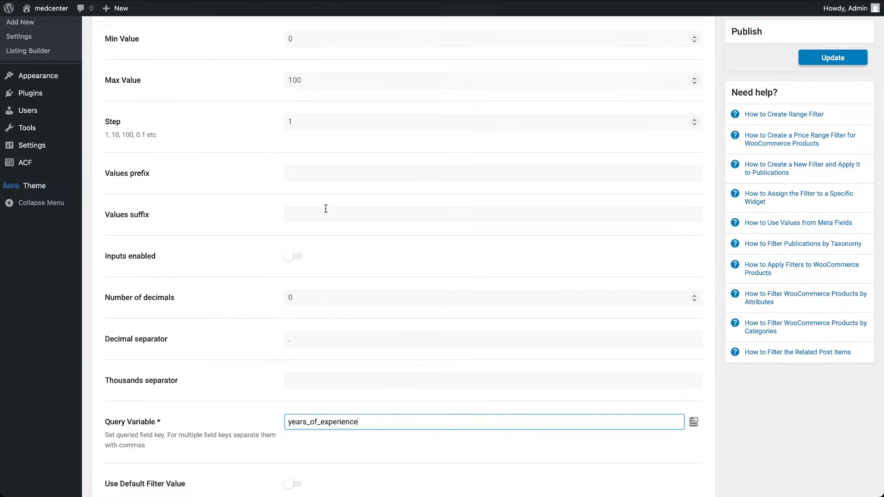
Step: Make the range filter get its minimum and maximum dynamically from Post Meta by query meta key
{"action": "scroll", "coordinate": [325, 208], "scroll_direction": "up", "scroll_amount": 5}
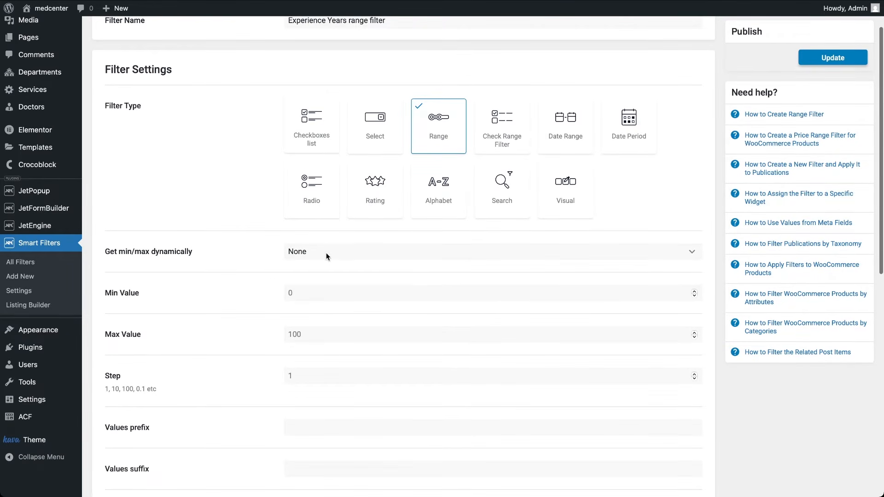
{"action": "left_click", "coordinate": [327, 256]}
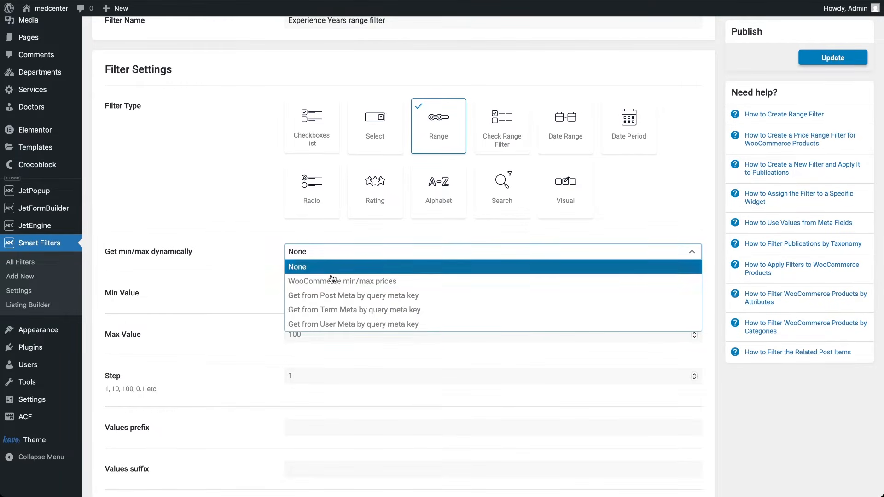
{"action": "left_click", "coordinate": [332, 297]}
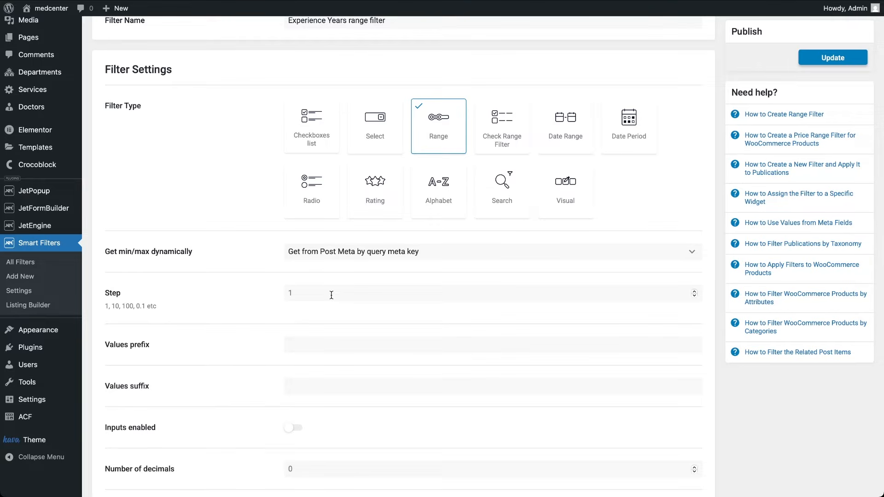
{"action": "scroll", "coordinate": [331, 294], "scroll_direction": "down", "scroll_amount": 3}
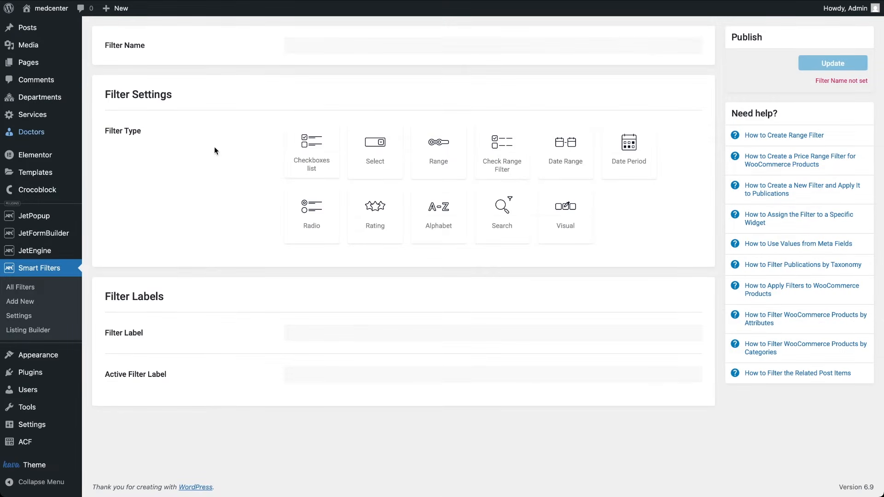
Step: Start a new Check Range smart filter named "Consultation Fee check range filter"
{"action": "left_click", "coordinate": [489, 166]}
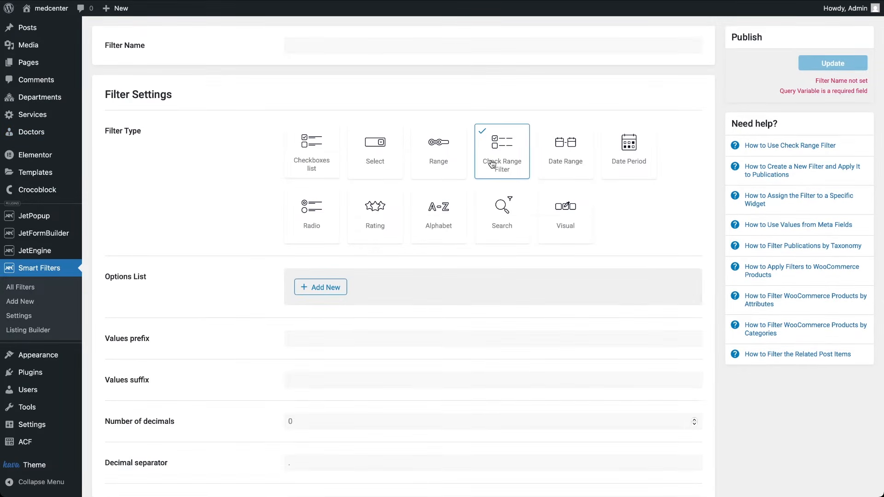
{"action": "left_click", "coordinate": [341, 45]}
{"action": "type", "text": "Consultation Fee check range filter"}
Step: Add a first range option to the Consultation Fee filter with minimum 120 and maximum 139
{"action": "left_click", "coordinate": [325, 289]}
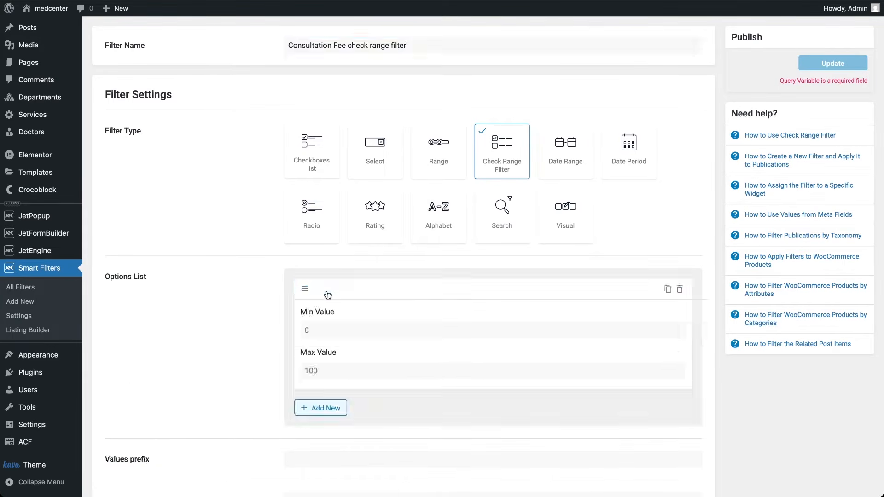
{"action": "left_click", "coordinate": [336, 328]}
{"action": "type", "text": "120"}
{"action": "left_click", "coordinate": [329, 370]}
{"action": "type", "text": "139"}
Step: Add a second range option to the Consultation Fee filter with minimum 140 and maximum 159
{"action": "left_click", "coordinate": [338, 408]}
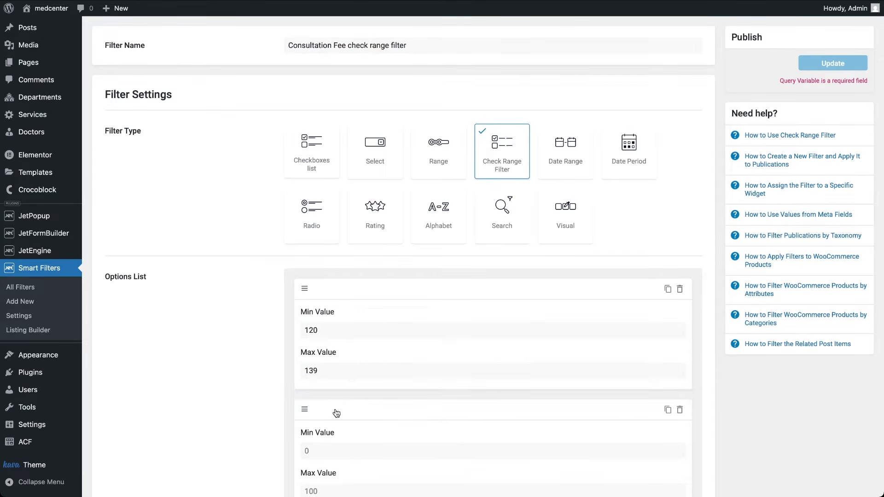
{"action": "scroll", "coordinate": [335, 410], "scroll_direction": "down", "scroll_amount": 3}
{"action": "left_click", "coordinate": [333, 333]}
{"action": "type", "text": "140"}
{"action": "left_click", "coordinate": [336, 375]}
{"action": "type", "text": "159"}
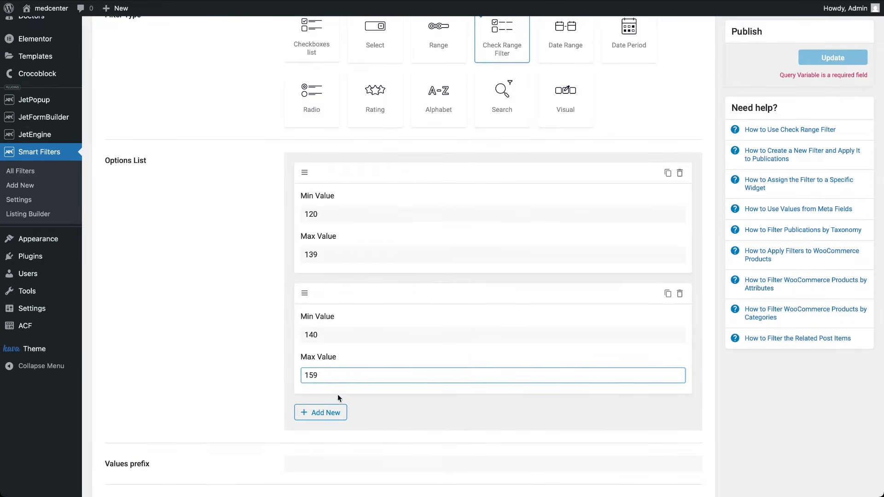
Step: Add a third range option to the Consultation Fee filter with minimum 160 and maximum 179
{"action": "left_click", "coordinate": [332, 413]}
{"action": "scroll", "coordinate": [340, 448], "scroll_direction": "down", "scroll_amount": 3}
{"action": "left_click", "coordinate": [355, 343]}
{"action": "type", "text": "160"}
{"action": "left_click", "coordinate": [342, 386]}
{"action": "type", "text": "179"}
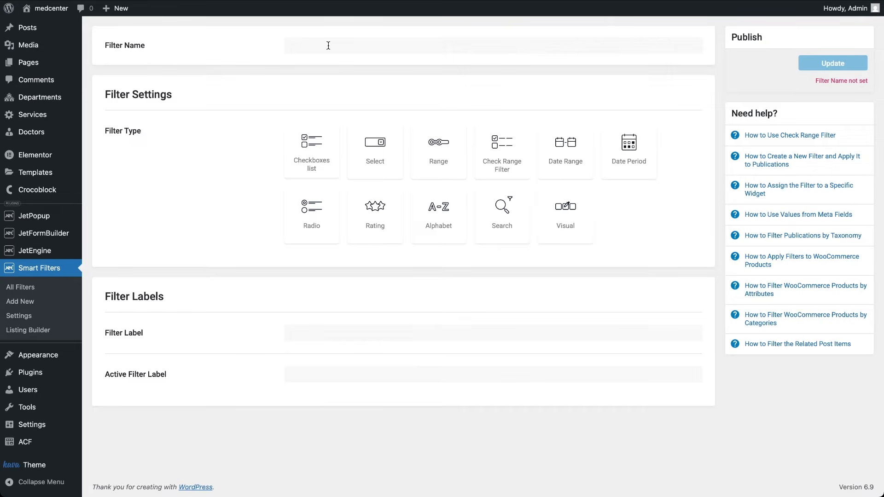
Step: Start a new smart filter named "Average Rating filter" with the Rating filter type
{"action": "left_click", "coordinate": [328, 45]}
{"action": "type", "text": "Average Rating filter"}
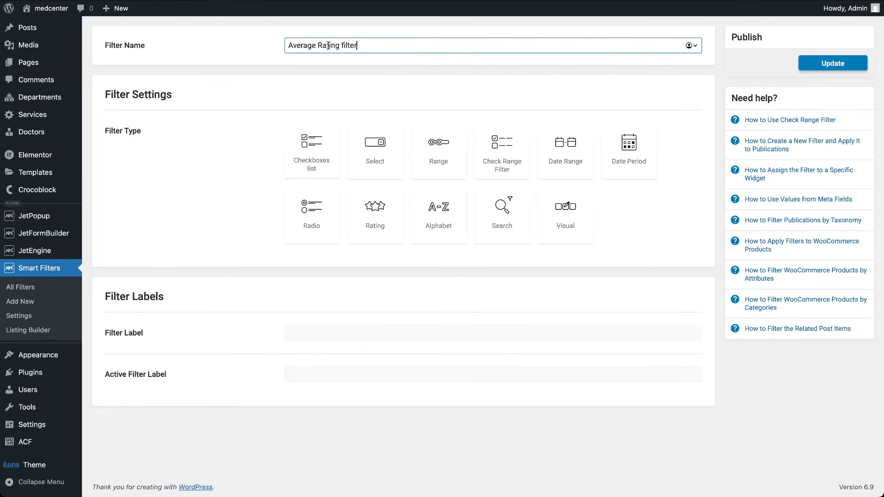
{"action": "left_click", "coordinate": [373, 212]}
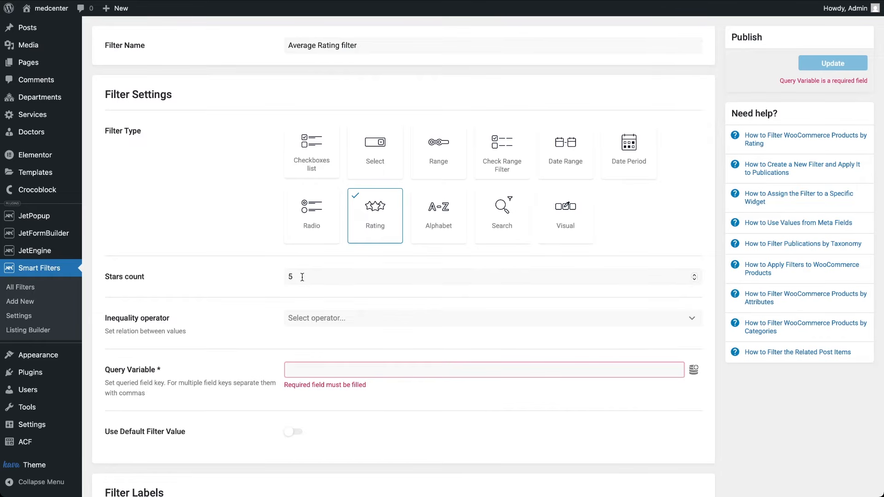
Step: Set the rating filter's inequality operator to Greater than or equals (>=) and its query variable to "average_rating"
{"action": "left_click", "coordinate": [340, 319]}
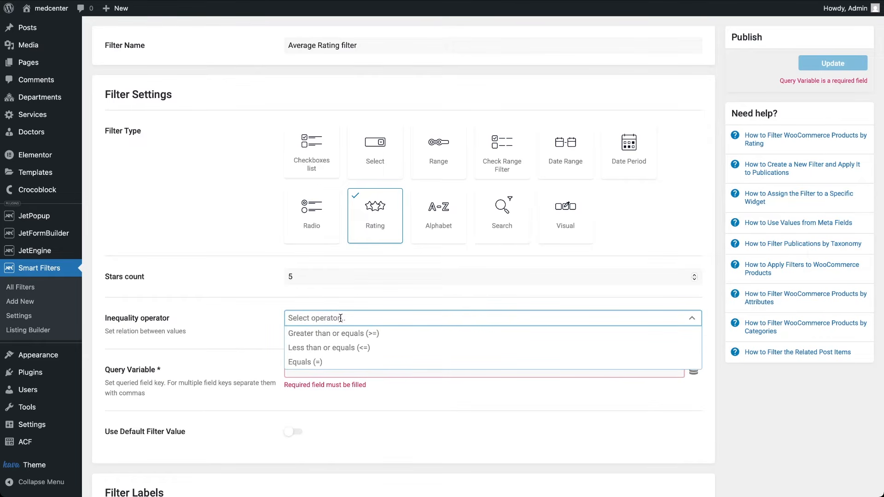
{"action": "left_click", "coordinate": [340, 334]}
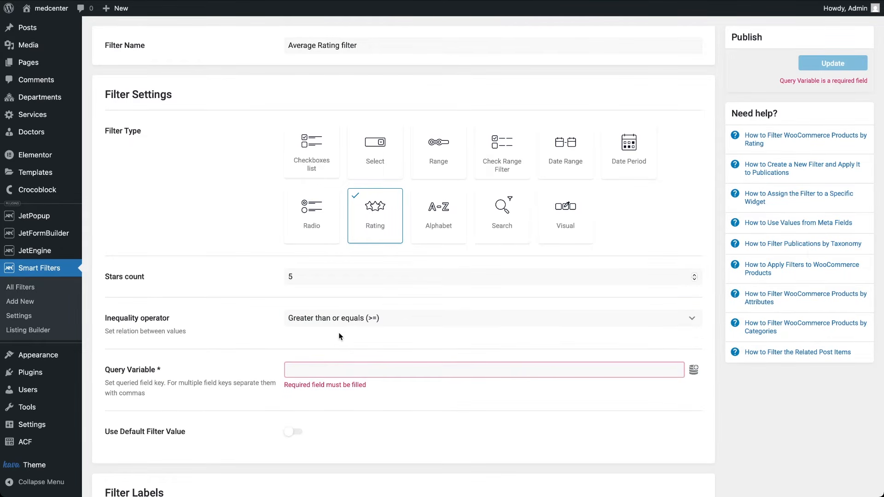
{"action": "left_click", "coordinate": [350, 370]}
{"action": "type", "text": "average_rating"}
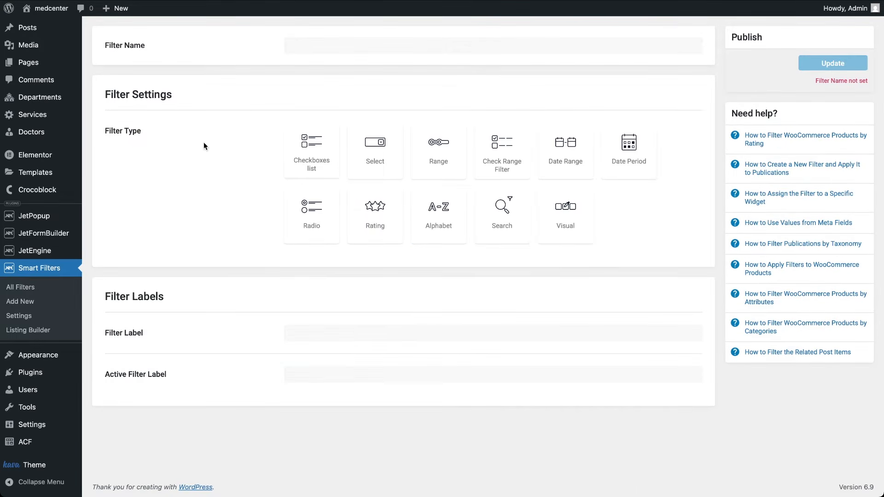
Step: Start a new smart filter named "Search filter" with the Search filter type
{"action": "left_click", "coordinate": [331, 46]}
{"action": "type", "text": "Search filter"}
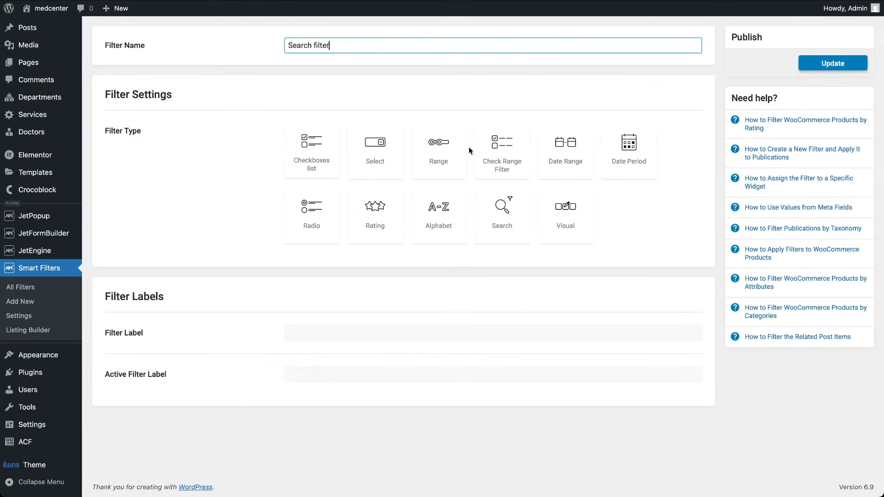
{"action": "left_click", "coordinate": [490, 215]}
Step: Make the search filter search By Custom Field (from Query Variable), using the query variable "dr_name,services,primary_specialty"
{"action": "left_click", "coordinate": [368, 276]}
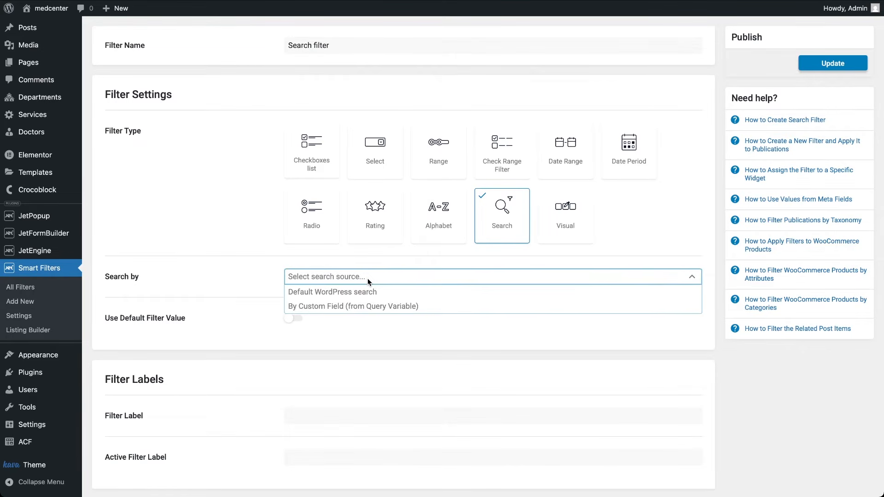
{"action": "left_click", "coordinate": [354, 303]}
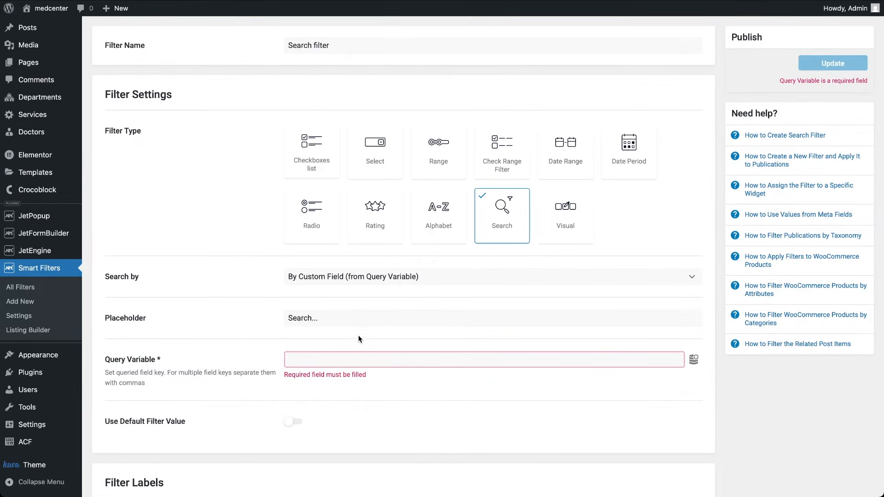
{"action": "left_click", "coordinate": [351, 358]}
{"action": "type", "text": "dr_name,services,"}
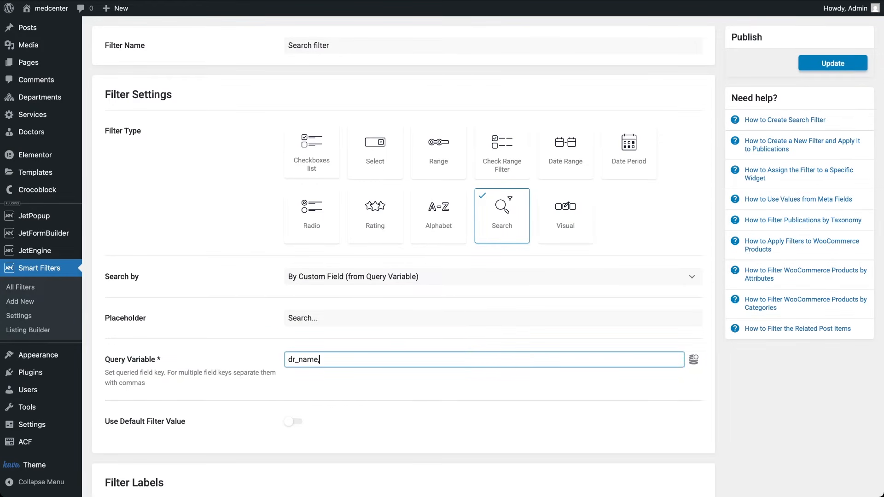
{"action": "type", "text": "primary_specialty"}
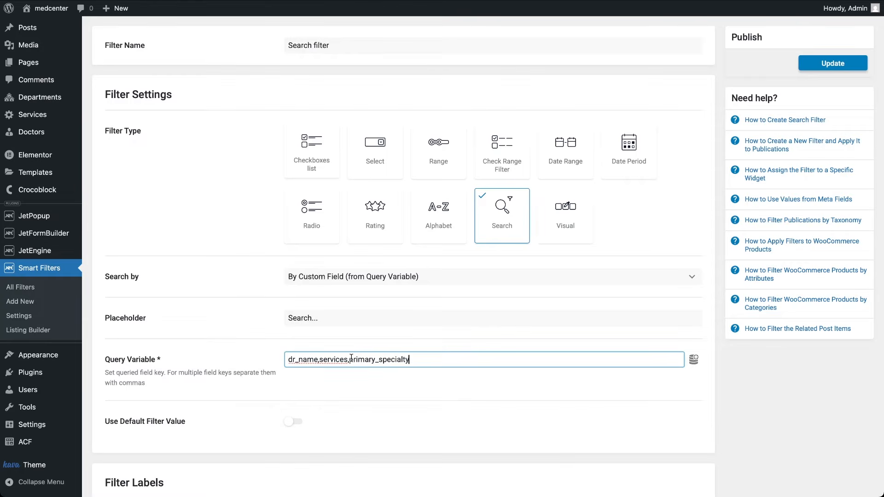
{"action": "left_click", "coordinate": [370, 380]}
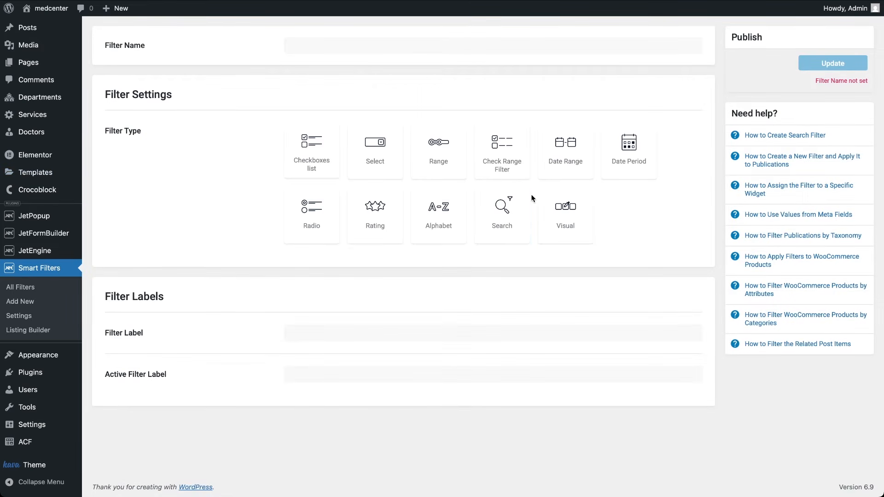
Step: Start a new Visual smart filter named "Visit Type visual filter"
{"action": "left_click", "coordinate": [558, 220]}
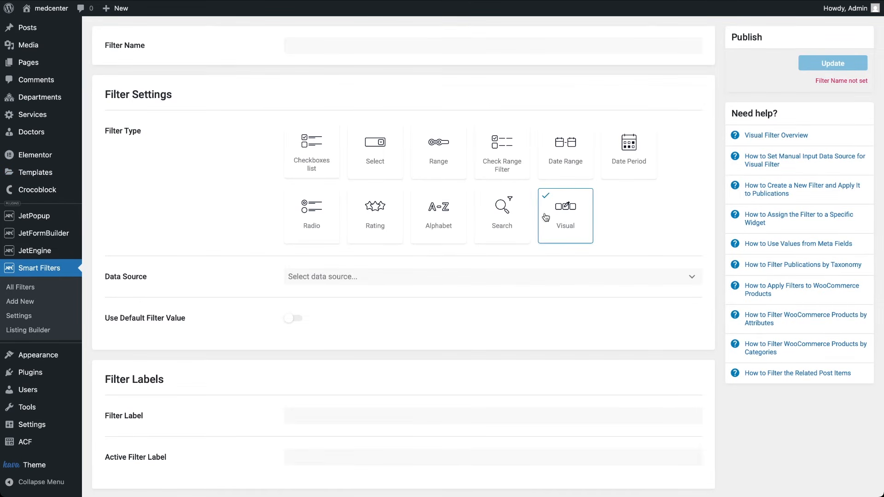
{"action": "left_click", "coordinate": [378, 46]}
{"action": "type", "text": "Visit Type visual filter"}
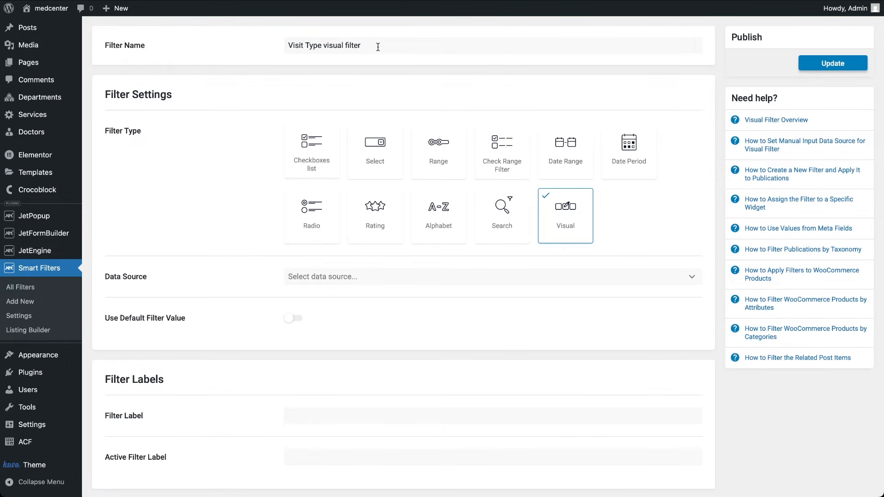
{"action": "left_click", "coordinate": [378, 47]}
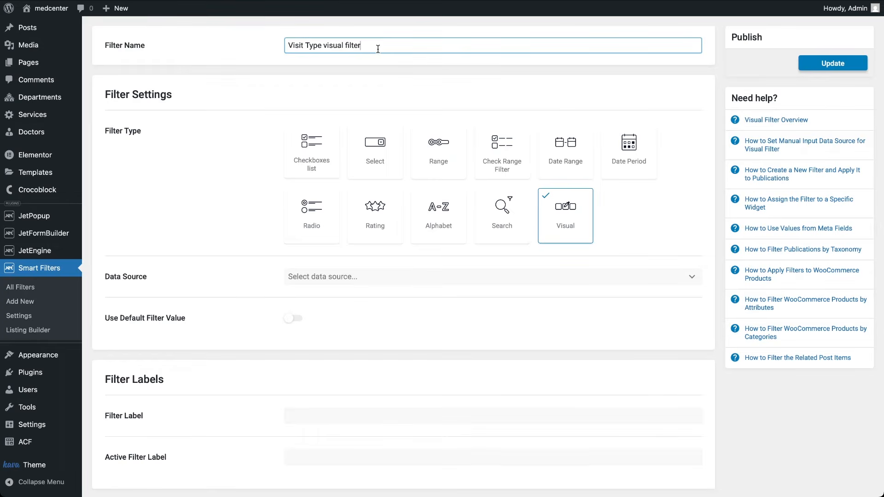
Step: Set the visual filter's data source to Manual Input, its type to Image and its behavior to Radio
{"action": "left_click", "coordinate": [325, 277]}
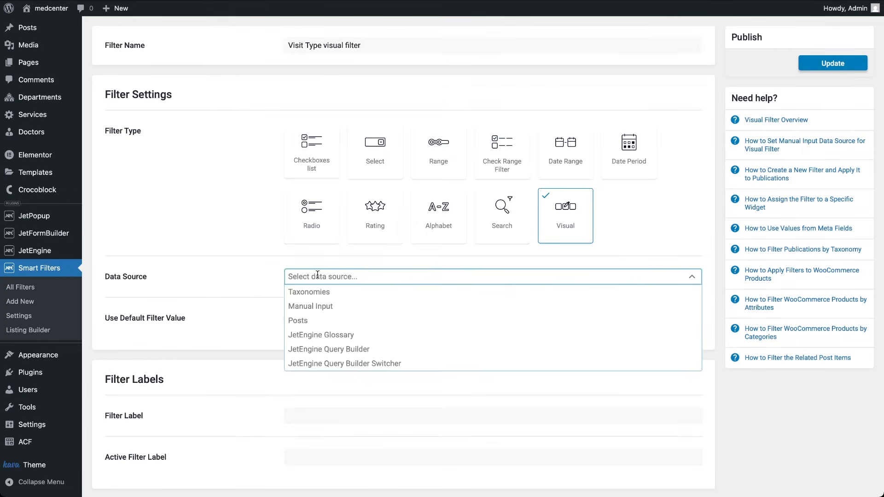
{"action": "left_click", "coordinate": [324, 305]}
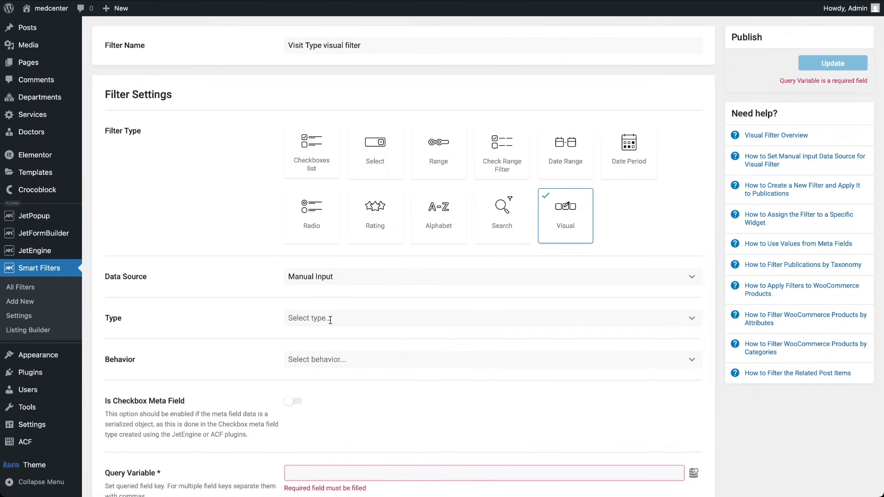
{"action": "left_click", "coordinate": [330, 319]}
{"action": "left_click", "coordinate": [320, 345]}
{"action": "left_click", "coordinate": [333, 360]}
{"action": "left_click", "coordinate": [327, 389]}
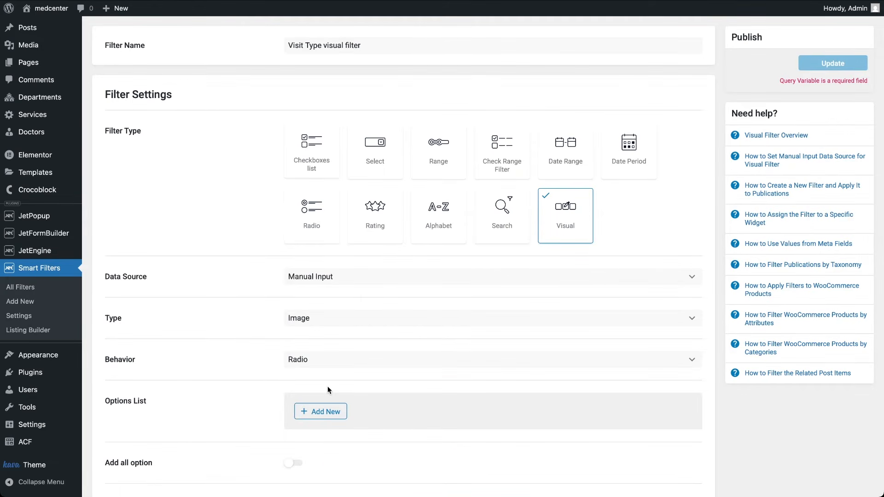
Step: Add an option to the visual filter with label "In-person", value "in_person" and the In-person image from the media library
{"action": "left_click", "coordinate": [337, 412]}
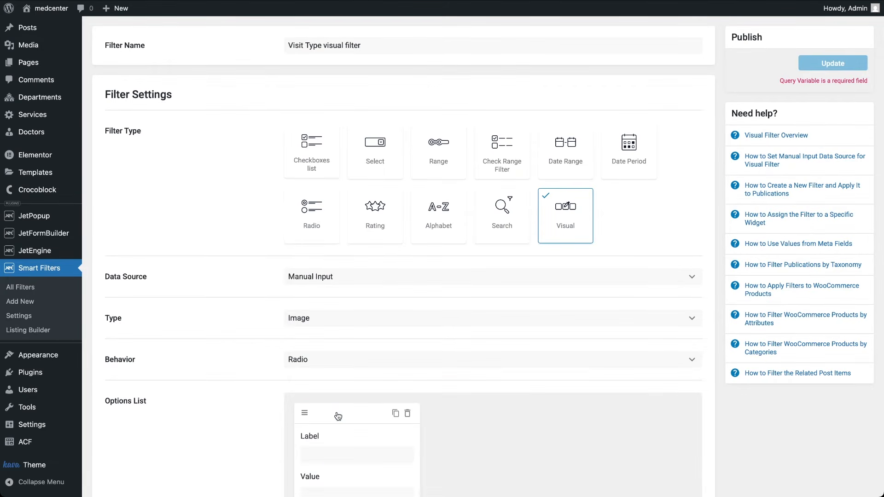
{"action": "scroll", "coordinate": [338, 416], "scroll_direction": "down", "scroll_amount": 1}
{"action": "scroll", "coordinate": [338, 416], "scroll_direction": "down", "scroll_amount": 3}
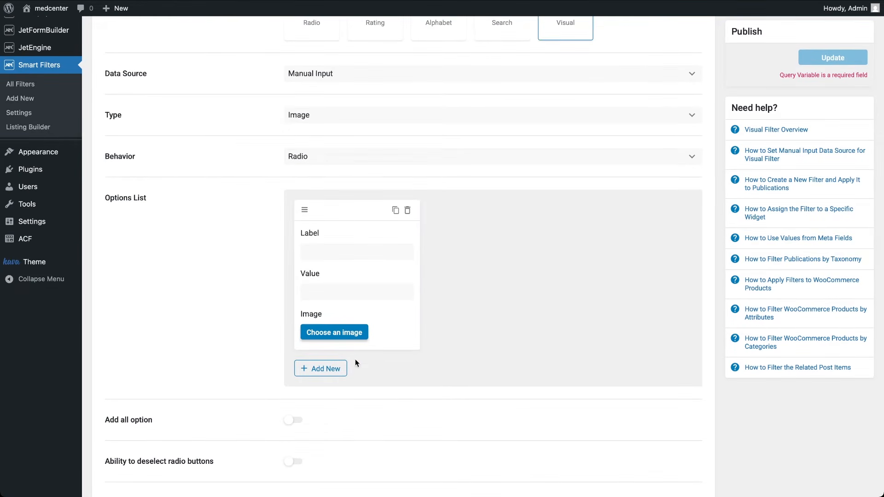
{"action": "left_click", "coordinate": [336, 290]}
{"action": "type", "text": "in_person"}
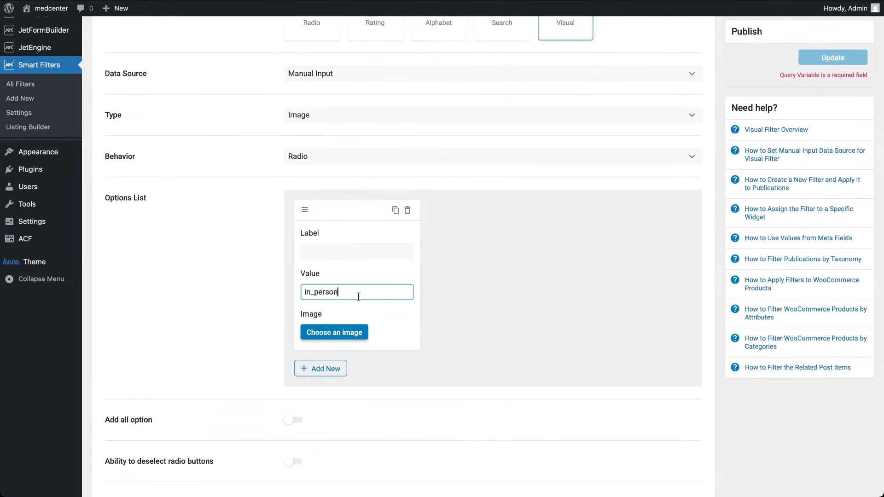
{"action": "left_click", "coordinate": [353, 338]}
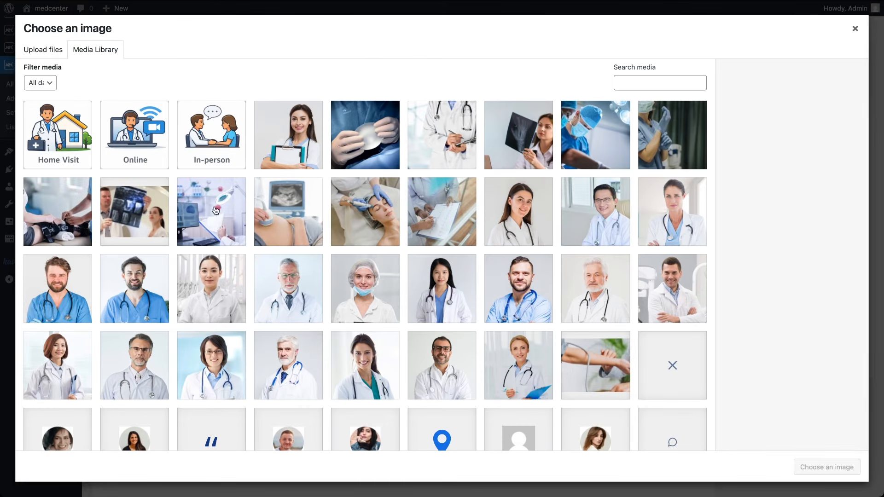
{"action": "left_click", "coordinate": [202, 146]}
{"action": "left_click", "coordinate": [807, 466]}
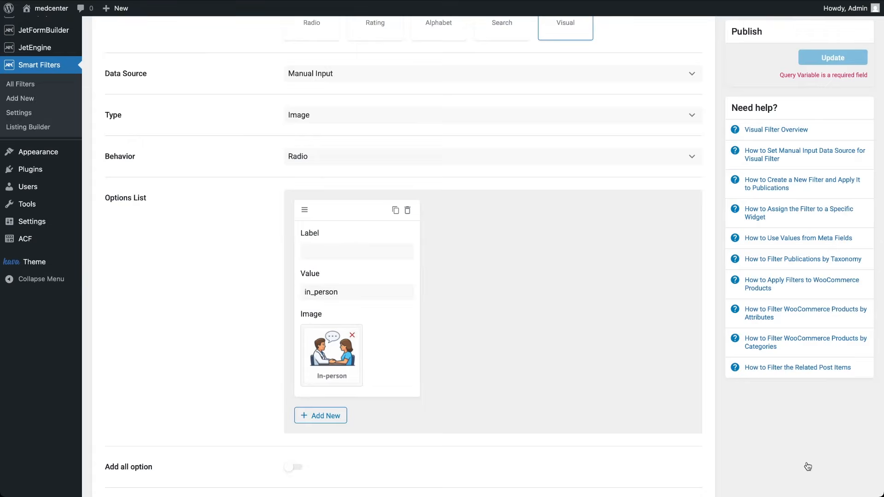
{"action": "left_click", "coordinate": [391, 253]}
{"action": "type", "text": "In-person"}
Step: Add the options "Online" with value "online" and "Home Visit" with value "home_visit", each with its matching image
{"action": "left_click", "coordinate": [335, 416]}
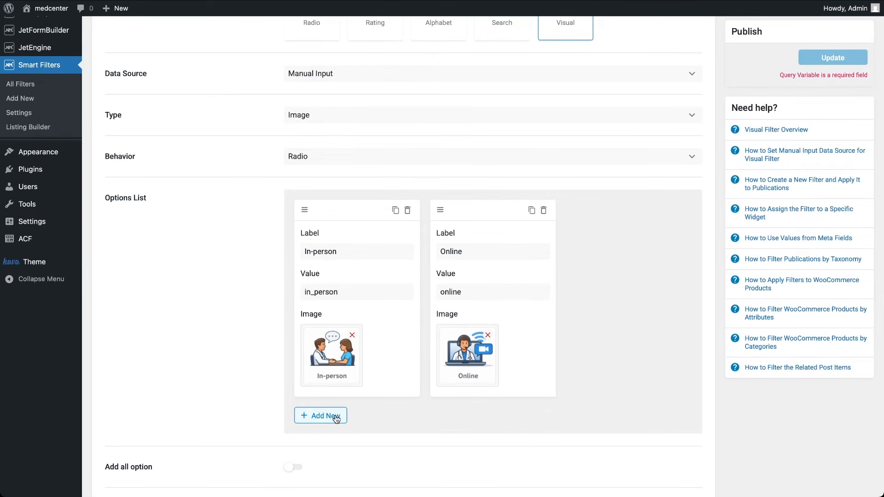
{"action": "left_click", "coordinate": [336, 415]}
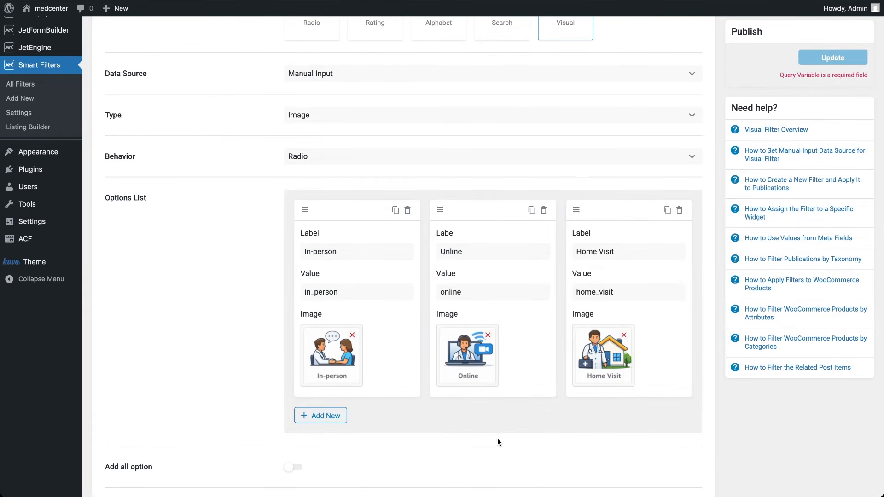
Step: Enable the ability to deselect radio buttons and Is Checkbox Meta Field, and set the query variable to "visit_type"
{"action": "scroll", "coordinate": [497, 438], "scroll_direction": "down", "scroll_amount": 4}
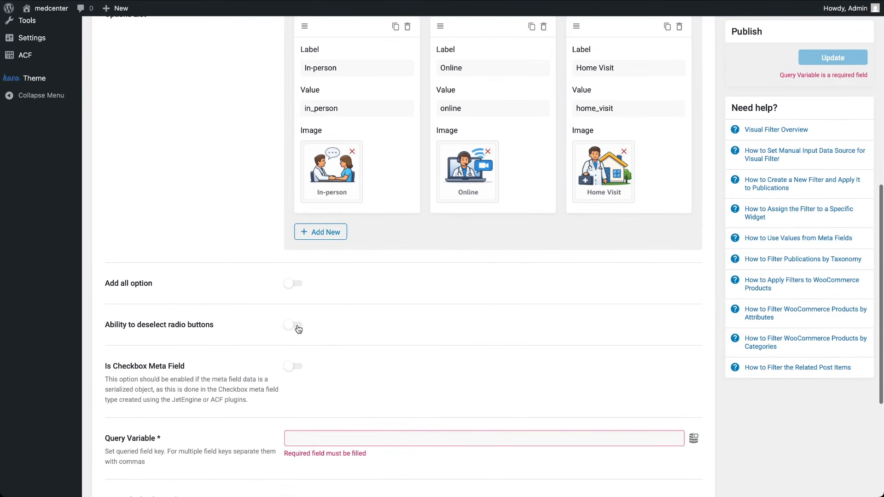
{"action": "left_click", "coordinate": [295, 326]}
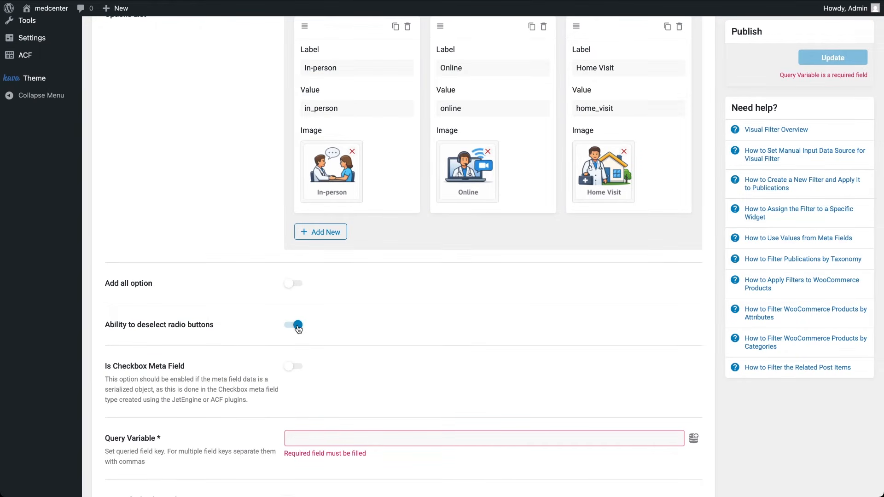
{"action": "left_click", "coordinate": [294, 367]}
{"action": "left_click", "coordinate": [318, 438]}
{"action": "type", "text": "visit_type"}
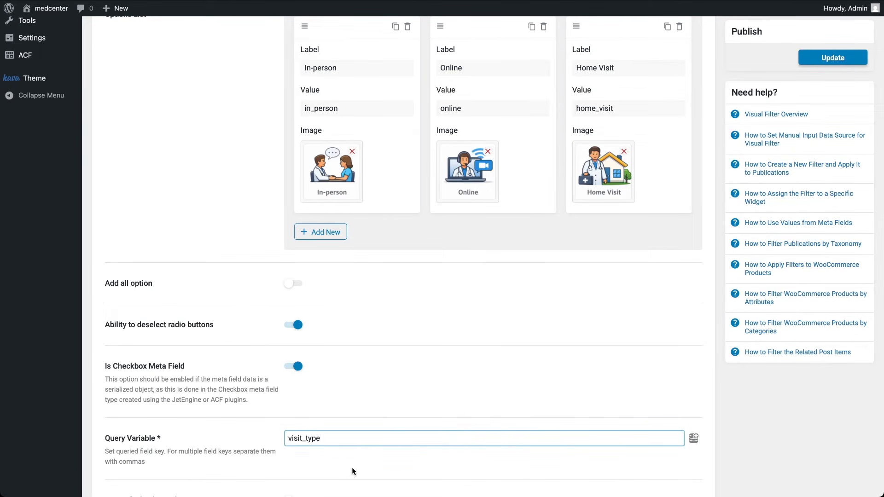
{"action": "scroll", "coordinate": [352, 467], "scroll_direction": "down", "scroll_amount": 2}
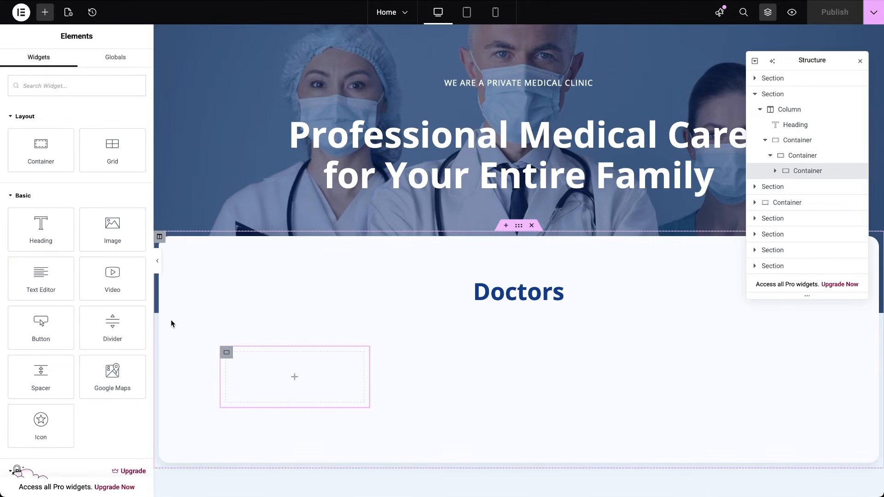
Step: In the Elementor editor for the Home page, add a Listing Grid after the empty Doctors container, using the listing "Doctors listing ACF fields"
{"action": "left_click", "coordinate": [104, 86]}
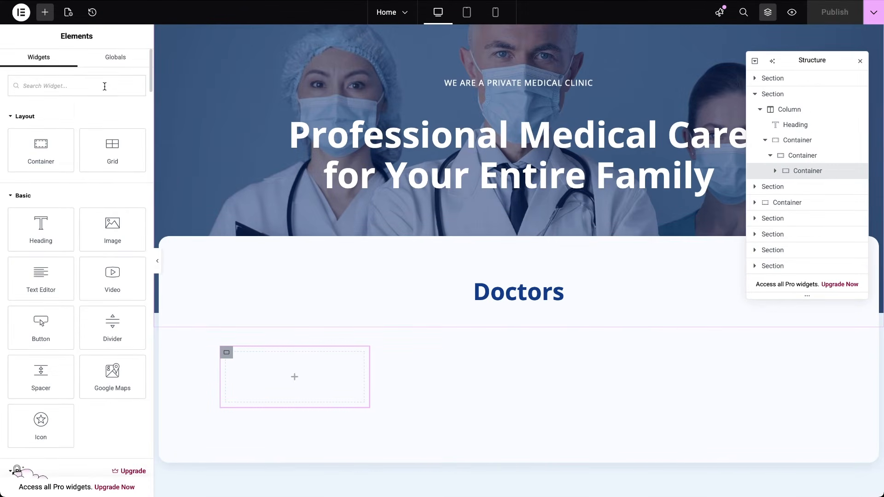
{"action": "type", "text": "listing grid"}
{"action": "left_click_drag", "start_coordinate": [51, 145], "coordinate": [803, 182]}
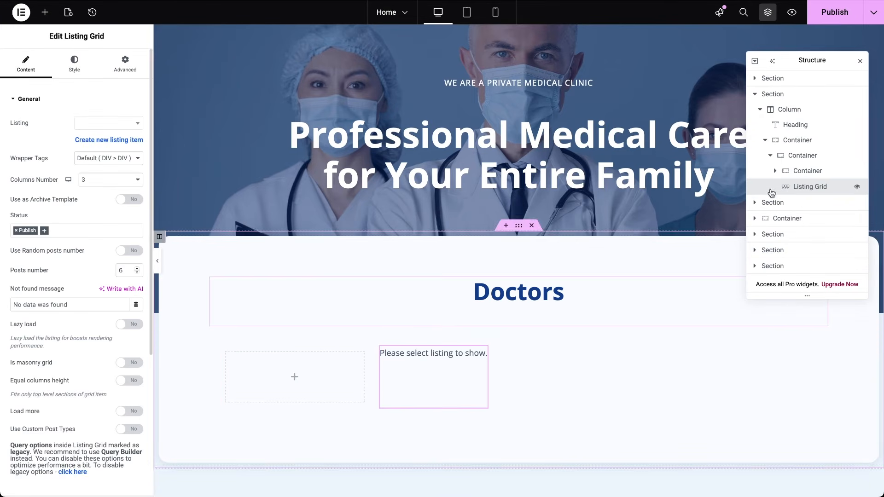
{"action": "left_click", "coordinate": [109, 123]}
{"action": "type", "text": "acf"}
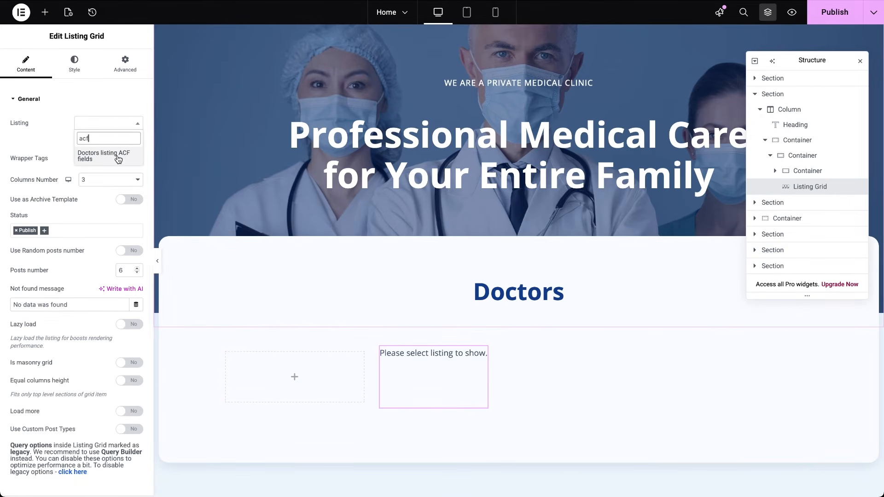
{"action": "left_click", "coordinate": [118, 153]}
Step: Set the Listing Grid's width to Custom at 75%
{"action": "scroll", "coordinate": [264, 297], "scroll_direction": "down", "scroll_amount": 5}
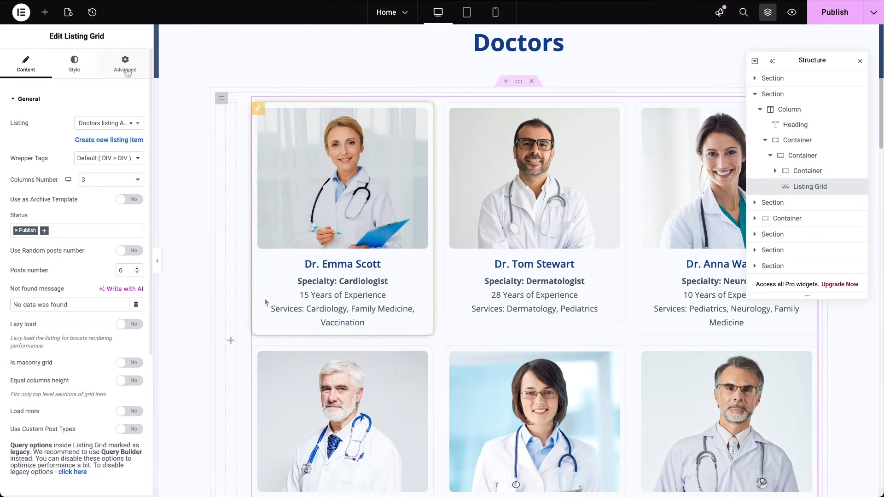
{"action": "left_click", "coordinate": [125, 64]}
{"action": "left_click", "coordinate": [120, 209]}
{"action": "left_click", "coordinate": [119, 231]}
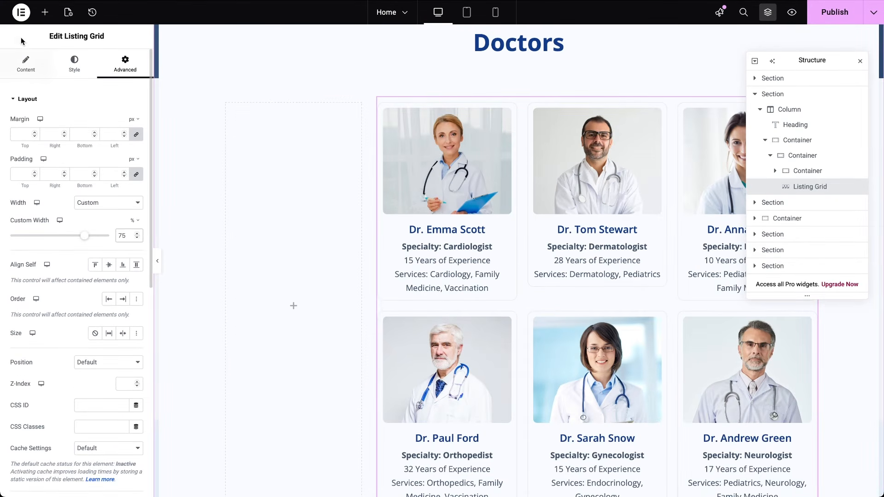
Step: Add a Checkboxes Filter to the empty container beside the grid, using "Services checkbox filter" and targeting JetEngine
{"action": "left_click", "coordinate": [45, 14]}
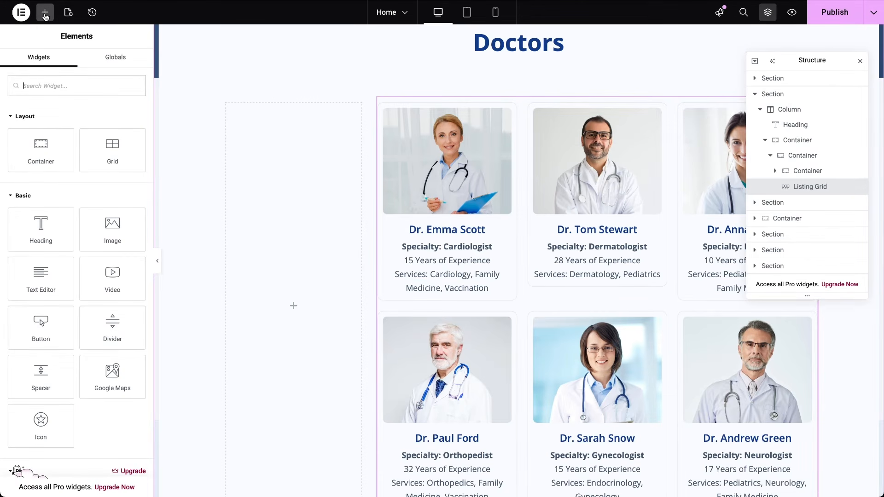
{"action": "type", "text": "checkbox"}
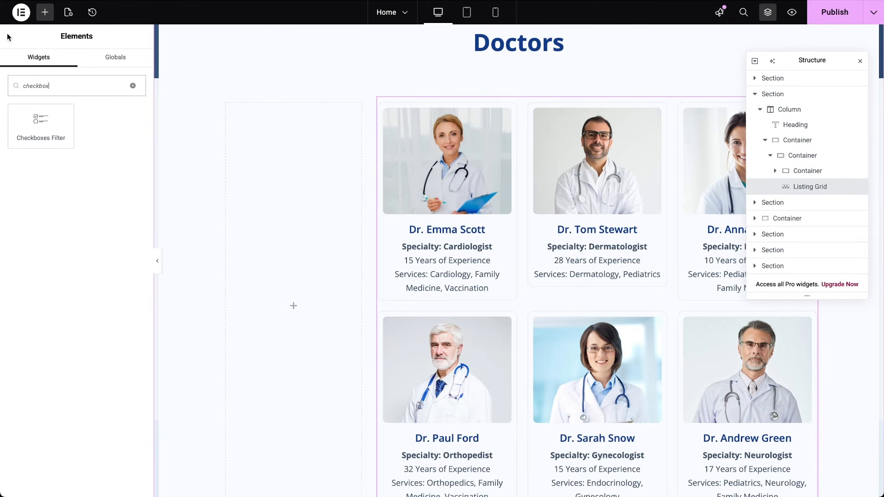
{"action": "left_click_drag", "start_coordinate": [69, 140], "coordinate": [279, 189]}
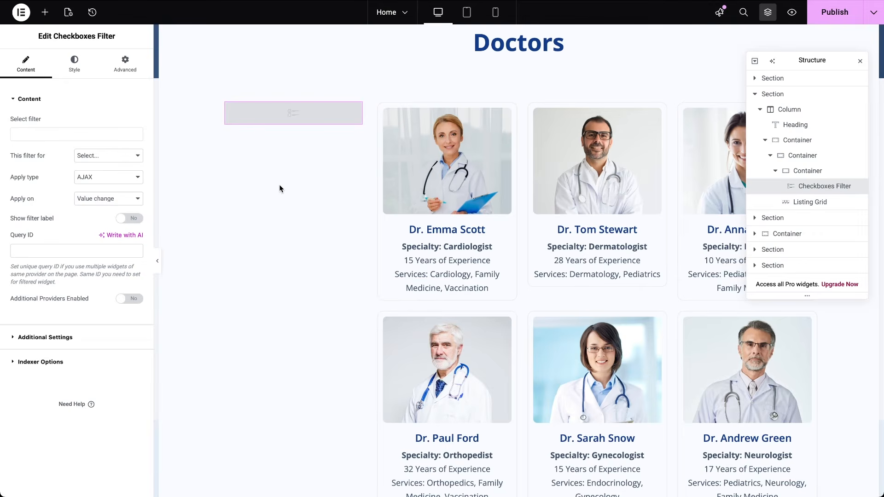
{"action": "left_click", "coordinate": [110, 134]}
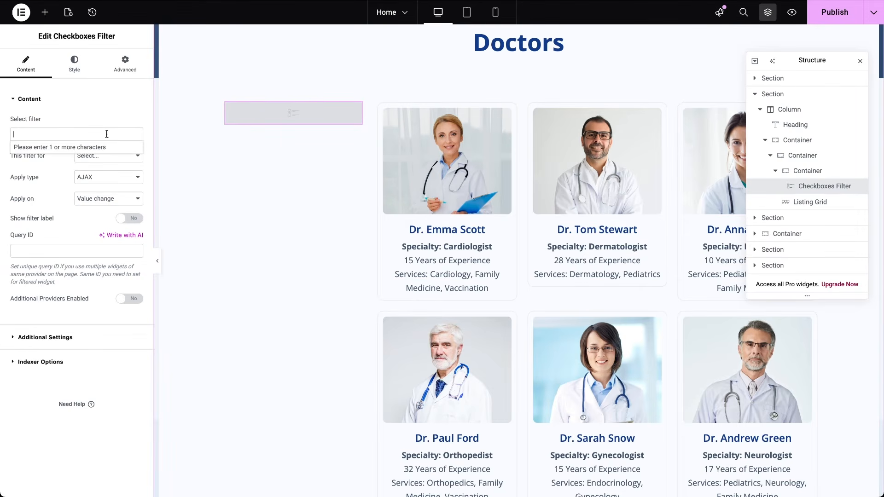
{"action": "type", "text": "checkbox"}
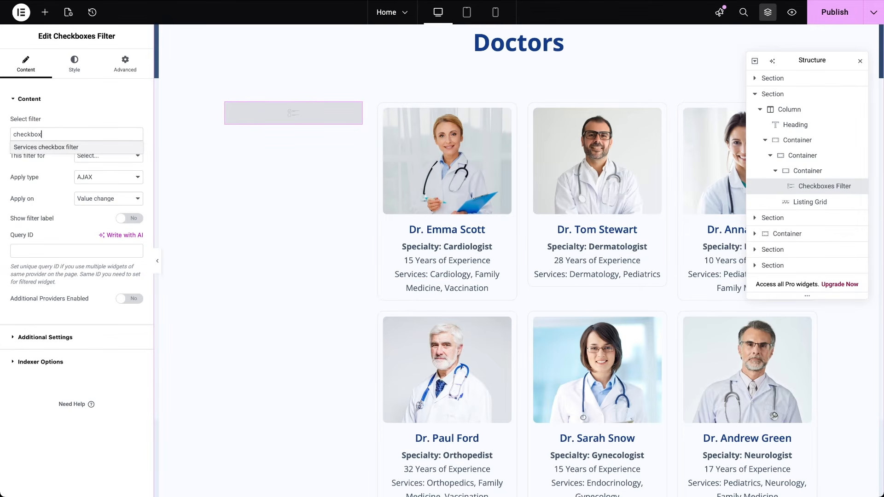
{"action": "left_click", "coordinate": [113, 147]}
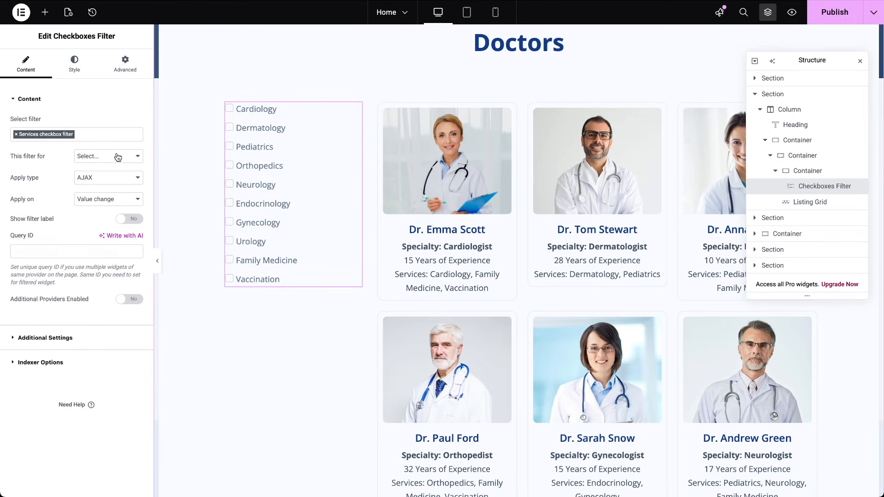
{"action": "left_click", "coordinate": [116, 157]}
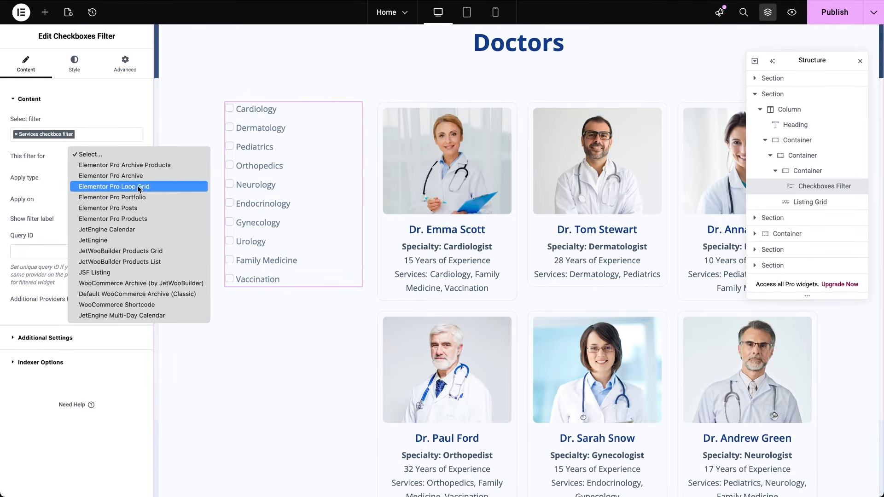
{"action": "left_click", "coordinate": [123, 239]}
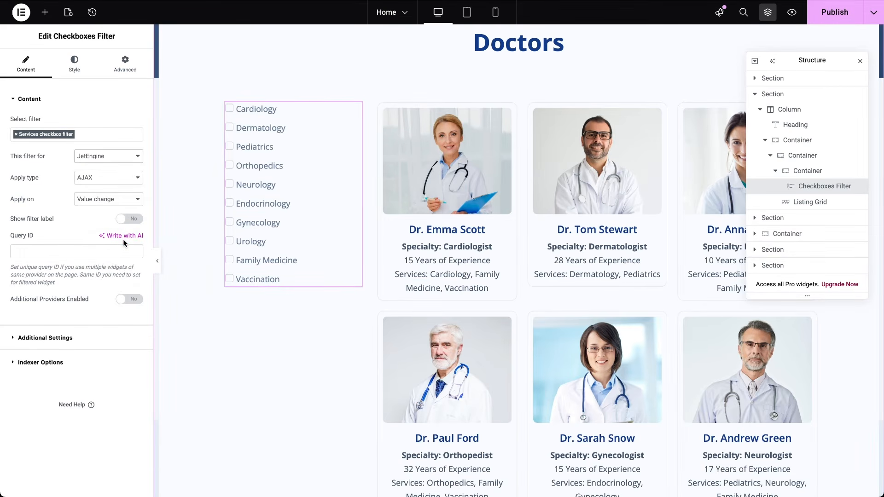
Step: Check the Listing Grid's CSS ID setting and the Checkboxes Filter's Query ID setting
{"action": "left_click", "coordinate": [555, 250]}
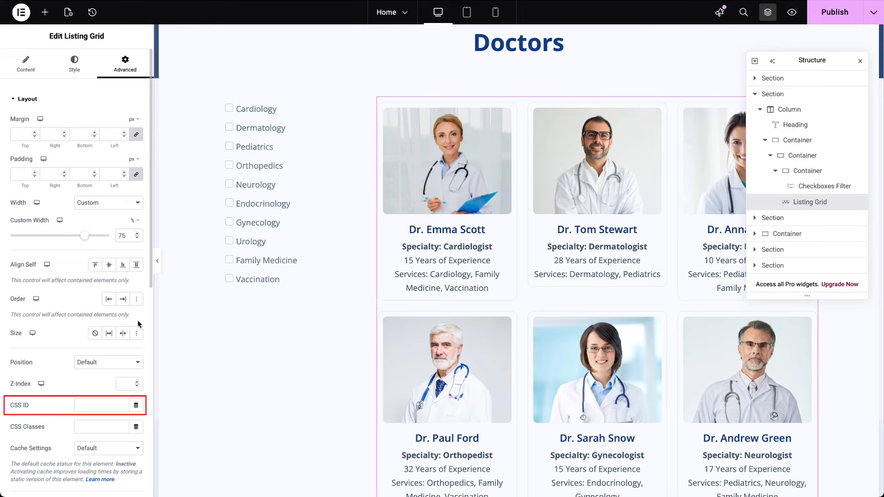
{"action": "left_click", "coordinate": [257, 232]}
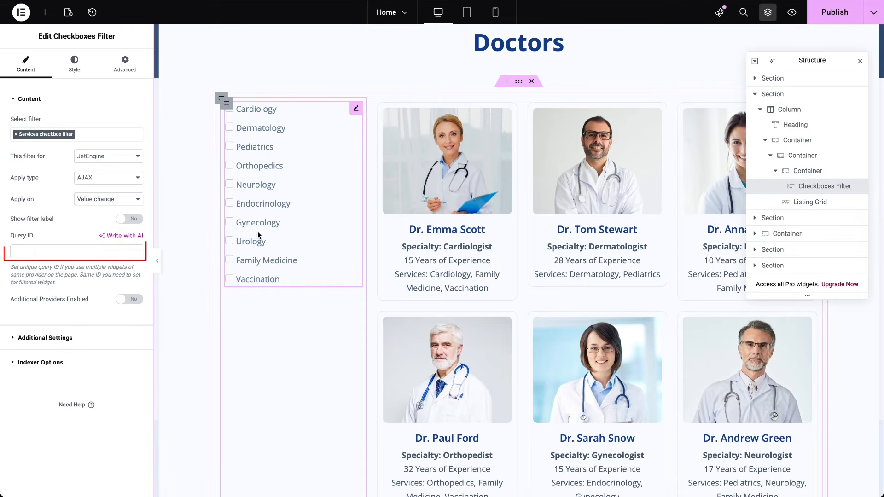
Step: Enable the dropdown display and the filter label for the Checkboxes Filter
{"action": "left_click", "coordinate": [65, 339]}
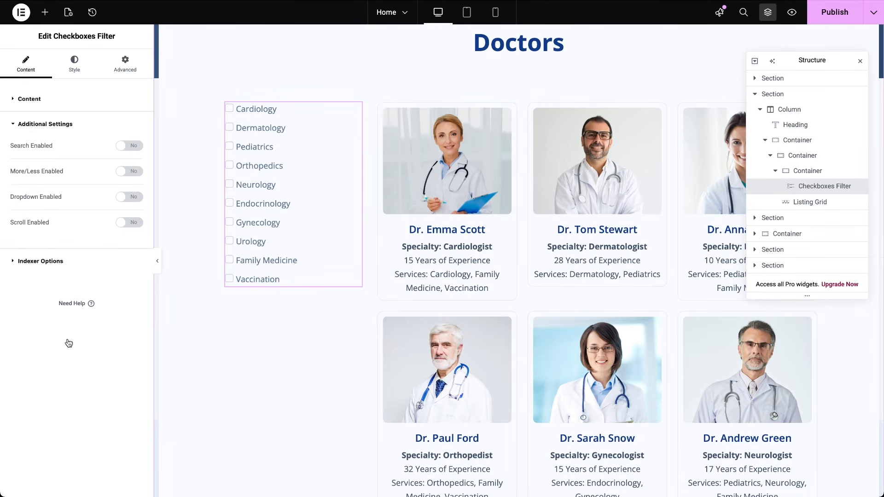
{"action": "left_click", "coordinate": [132, 197]}
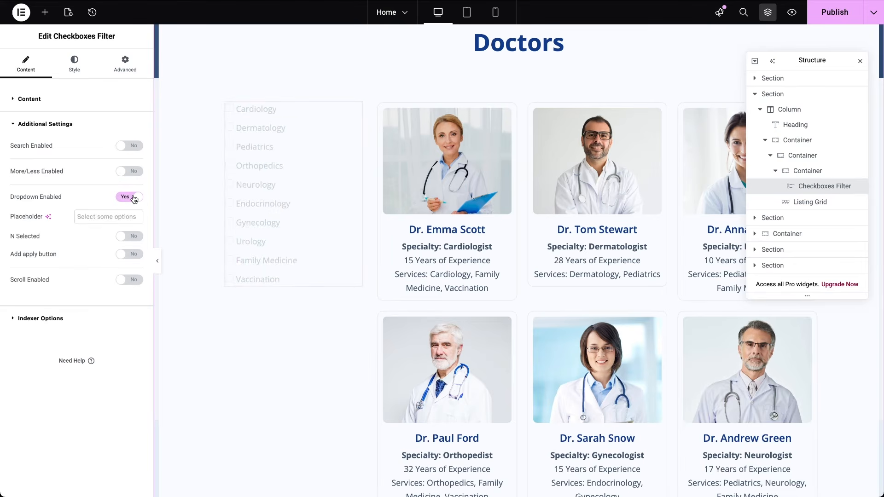
{"action": "left_click", "coordinate": [31, 100]}
{"action": "left_click", "coordinate": [130, 220]}
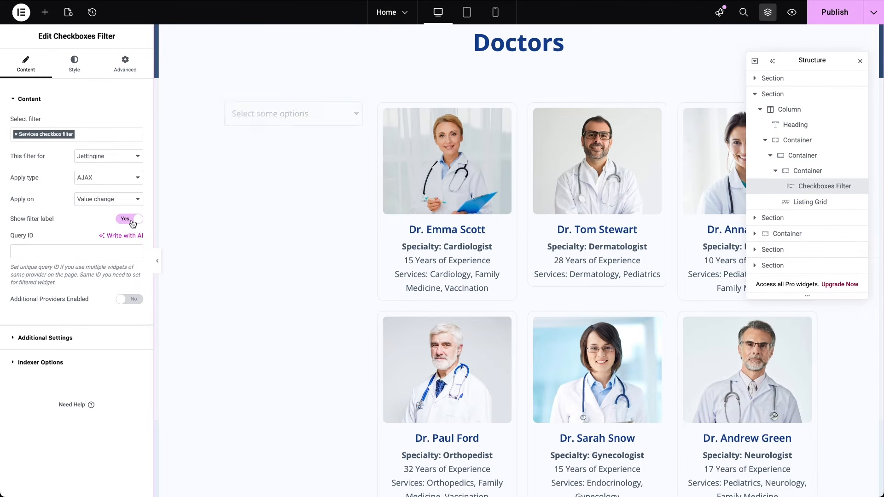
Step: Add a Select Filter for primary specialty and a Radio Filter for Accepting New Patients below the Services filter
{"action": "left_click", "coordinate": [45, 12]}
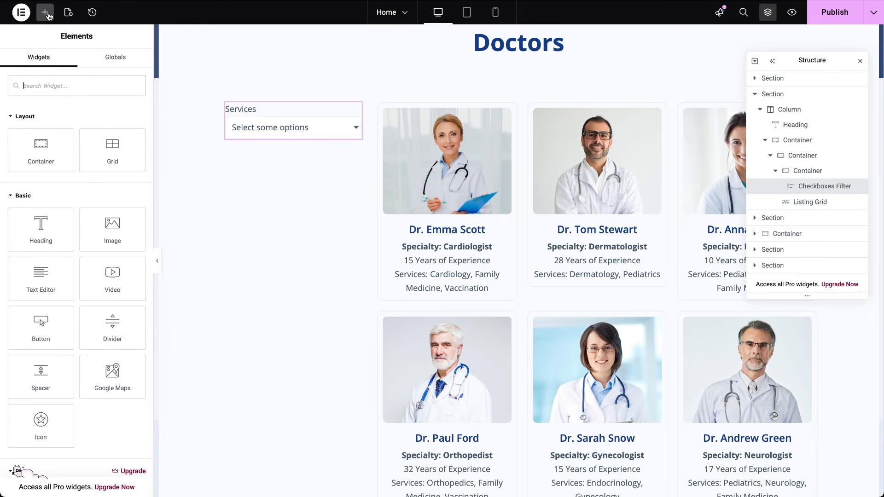
{"action": "type", "text": "select"}
{"action": "left_click", "coordinate": [40, 121]}
{"action": "left_click", "coordinate": [45, 13]}
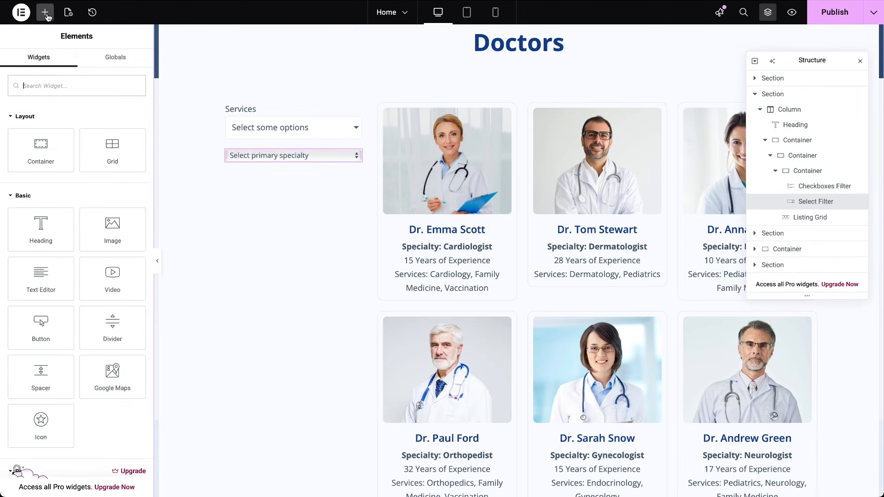
{"action": "type", "text": "radio"}
{"action": "left_click", "coordinate": [41, 120]}
Step: Add a Range Filter for Years of Experience and a dropdown Check Range Filter for Consultation Fee below the radio filter
{"action": "left_click", "coordinate": [45, 12]}
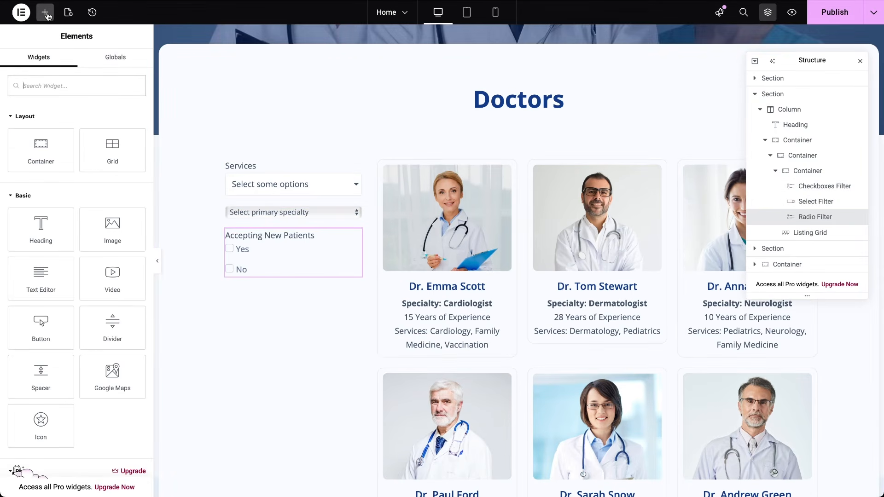
{"action": "type", "text": "range"}
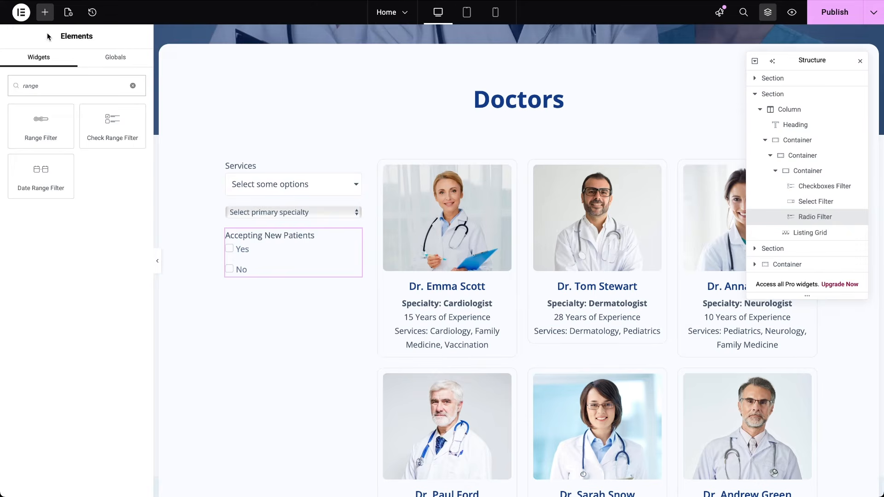
{"action": "left_click", "coordinate": [40, 120]}
{"action": "left_click", "coordinate": [45, 13]}
{"action": "type", "text": "check"}
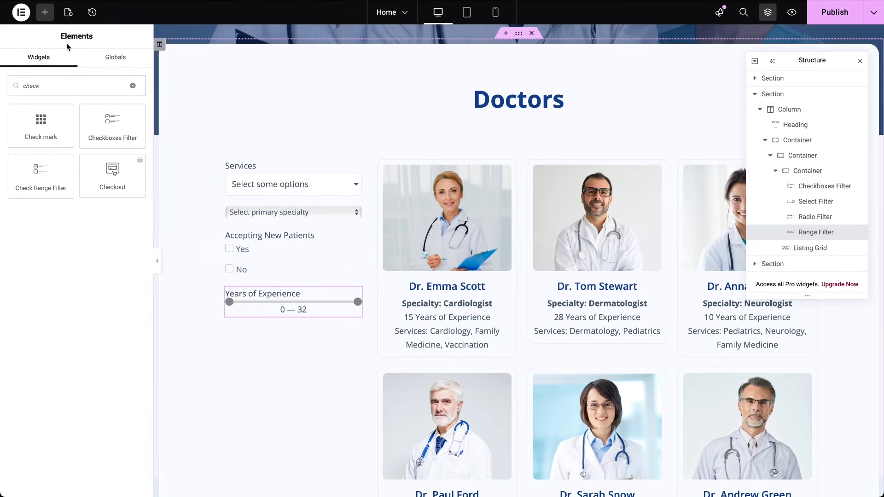
{"action": "left_click", "coordinate": [45, 178]}
Step: Add a Rating Filter for Average Rating and a Search Filter for name, services, or specialty below the Consultation Fee filter
{"action": "left_click", "coordinate": [45, 13]}
{"action": "type", "text": "rating"}
{"action": "left_click", "coordinate": [112, 123]}
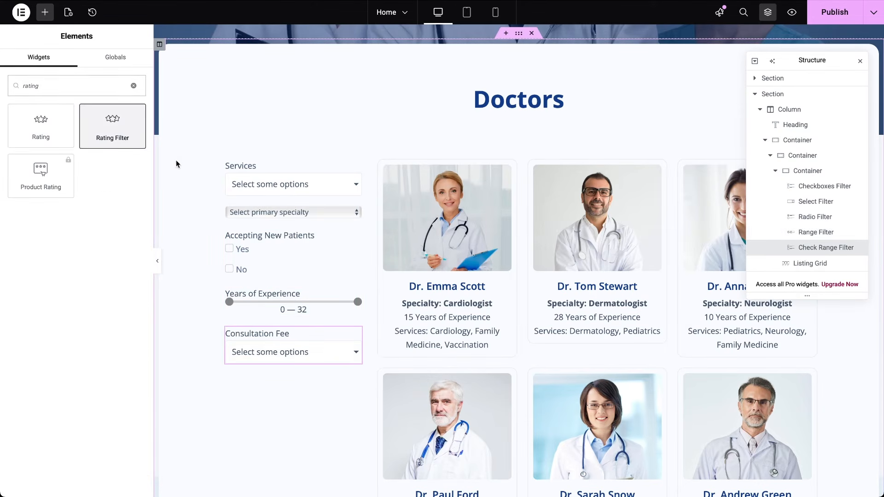
{"action": "left_click", "coordinate": [45, 12]}
{"action": "type", "text": "search"}
{"action": "left_click", "coordinate": [113, 124]}
Step: Add a Visual Filter for Appointment Type below the Search Filter, using the Visit Type visual filter
{"action": "left_click", "coordinate": [45, 13]}
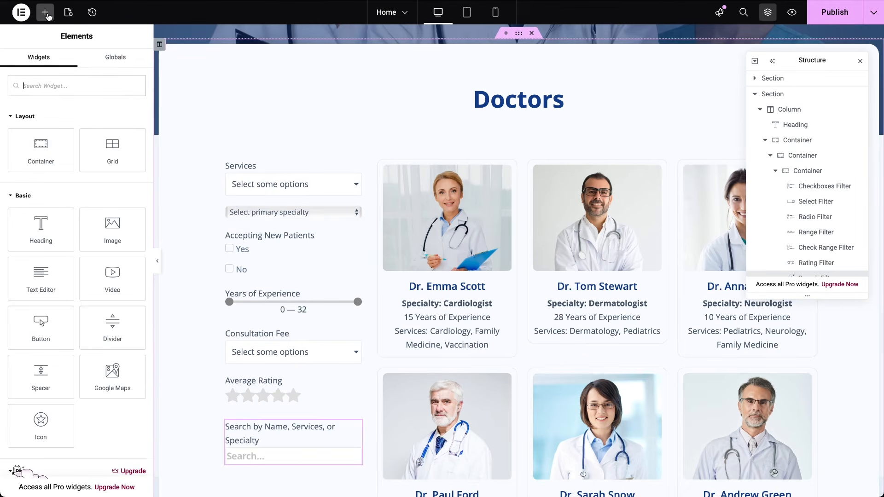
{"action": "type", "text": "visual"}
{"action": "left_click", "coordinate": [42, 225]}
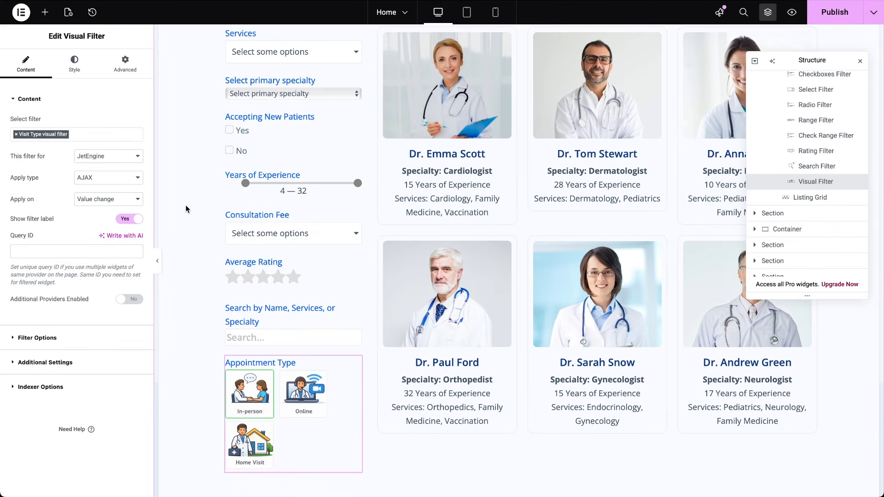
Step: Publish the Home page and preview its Doctors section on the front end
{"action": "left_click", "coordinate": [835, 21]}
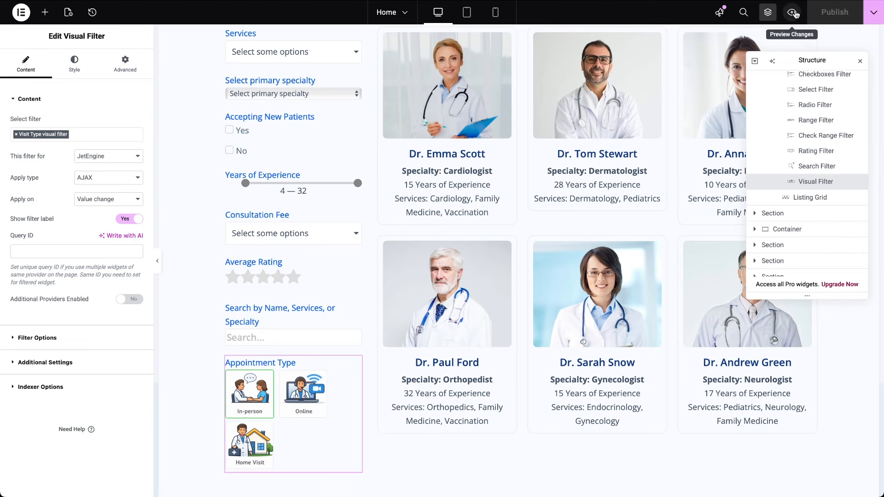
{"action": "left_click", "coordinate": [794, 14]}
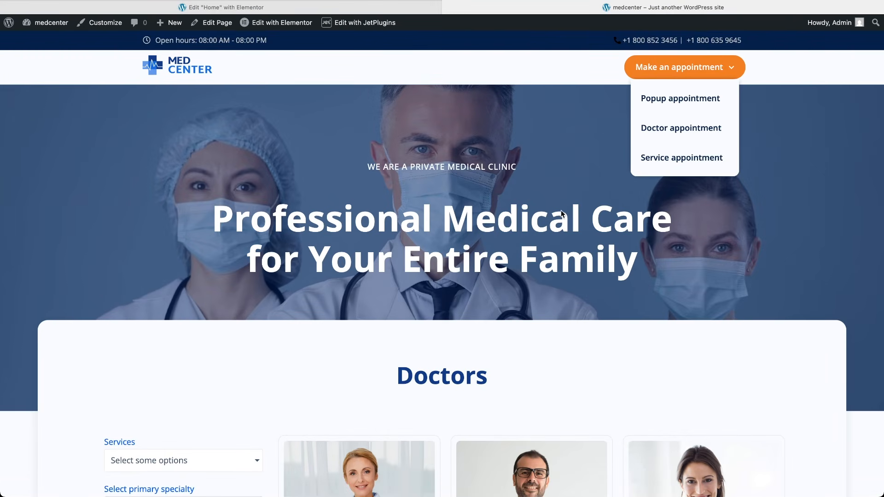
{"action": "scroll", "coordinate": [470, 325], "scroll_direction": "down", "scroll_amount": 8}
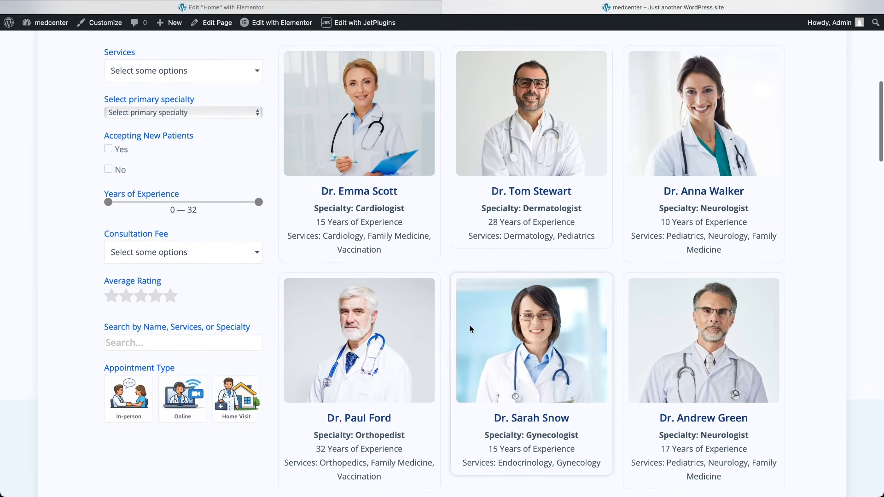
{"action": "scroll", "coordinate": [469, 325], "scroll_direction": "up", "scroll_amount": 1}
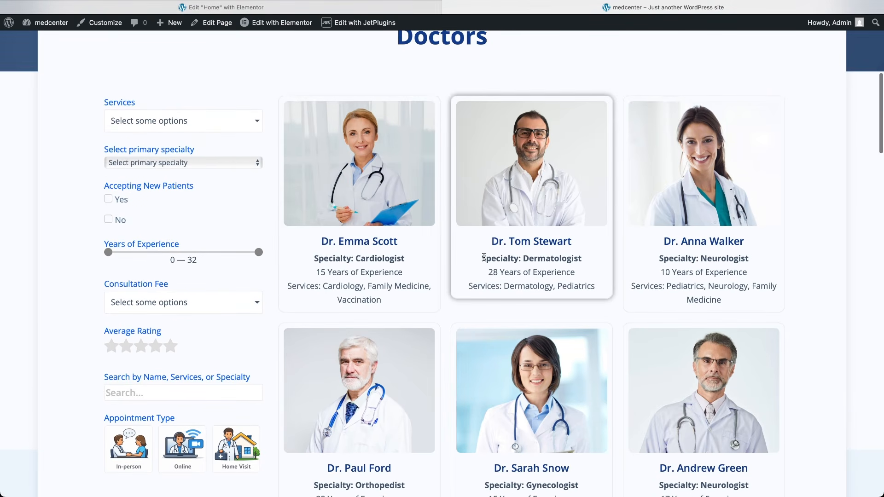
Step: Test the Services filter with Cardiology, Orthopedics, and Neurology, and the primary specialty filter with Neurologist
{"action": "left_click", "coordinate": [256, 123]}
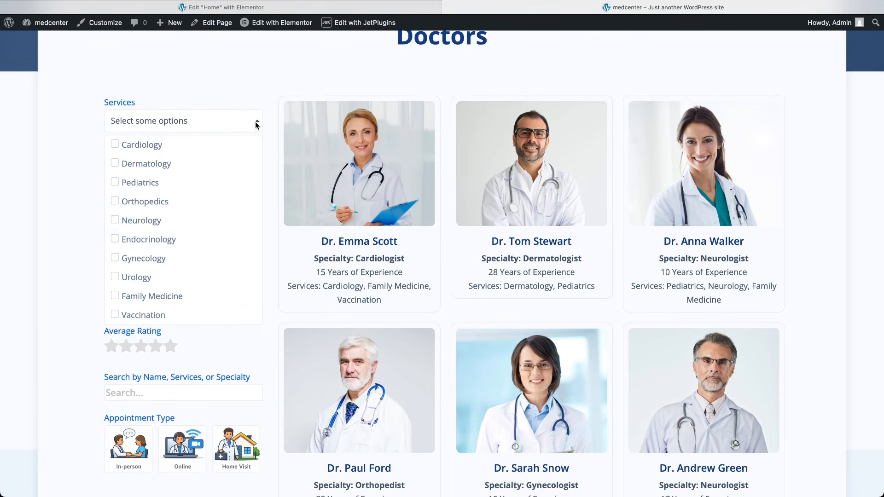
{"action": "left_click", "coordinate": [116, 145]}
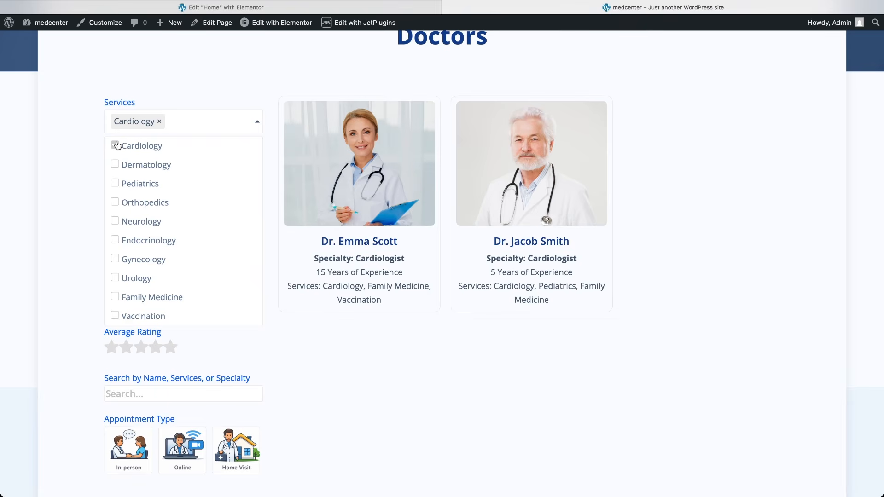
{"action": "left_click", "coordinate": [116, 202]}
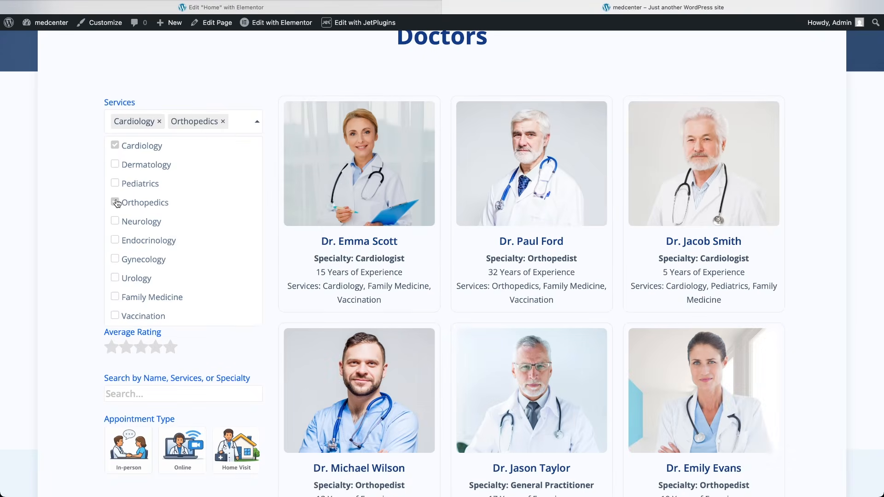
{"action": "left_click", "coordinate": [115, 202]}
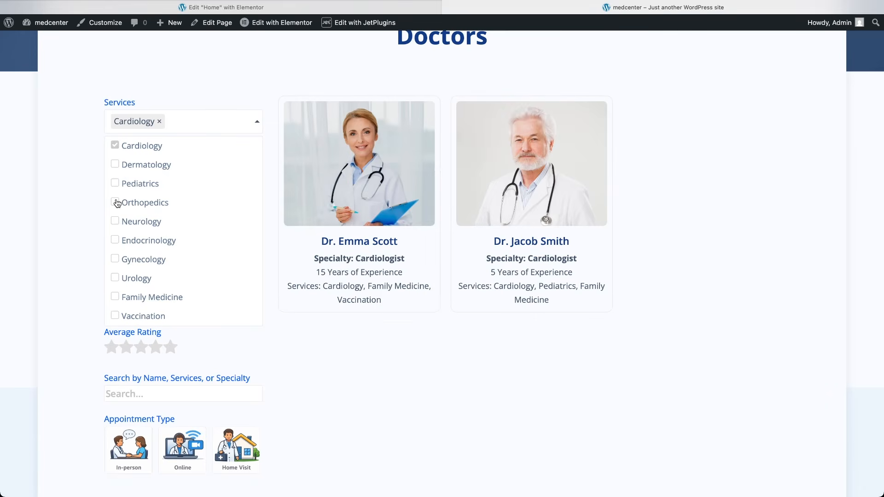
{"action": "left_click", "coordinate": [115, 222]}
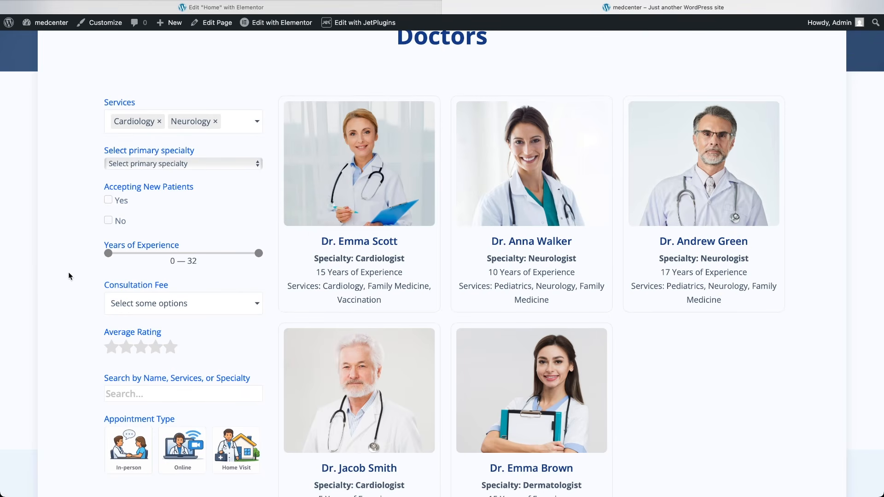
{"action": "left_click", "coordinate": [213, 164]}
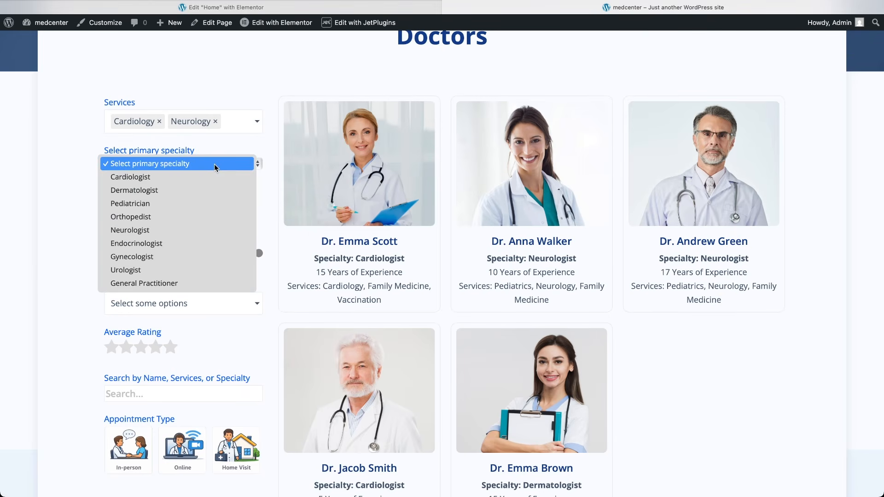
{"action": "left_click", "coordinate": [148, 230]}
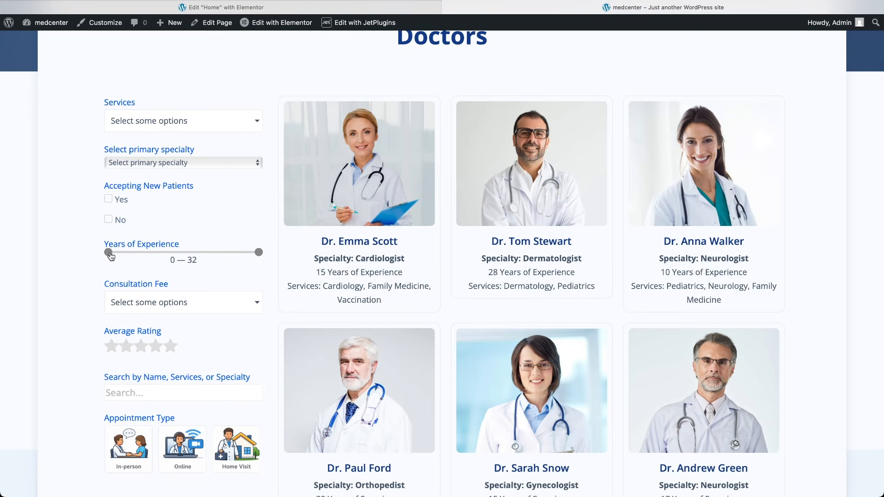
Step: Filter the doctors by 17 and by 10 minimum years of experience, Accepting New Patients set to Yes, and the Pediatrics service
{"action": "left_click_drag", "start_coordinate": [109, 252], "coordinate": [191, 248]}
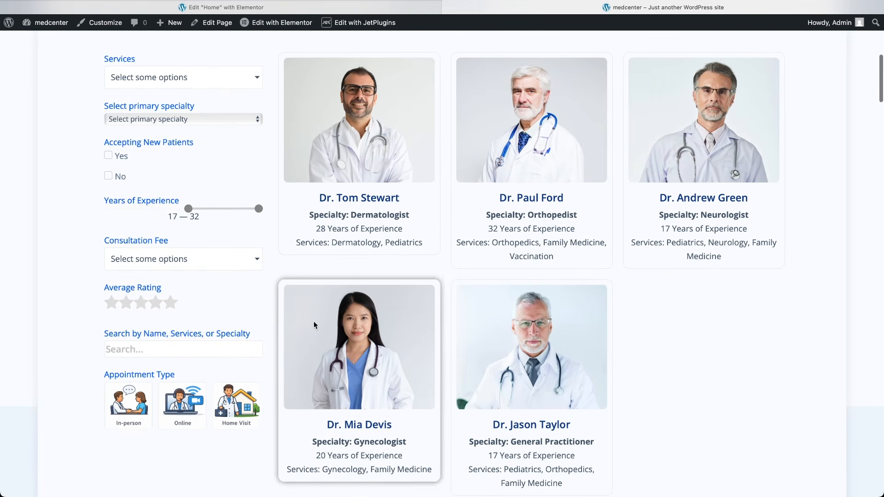
{"action": "left_click_drag", "start_coordinate": [192, 213], "coordinate": [157, 211]}
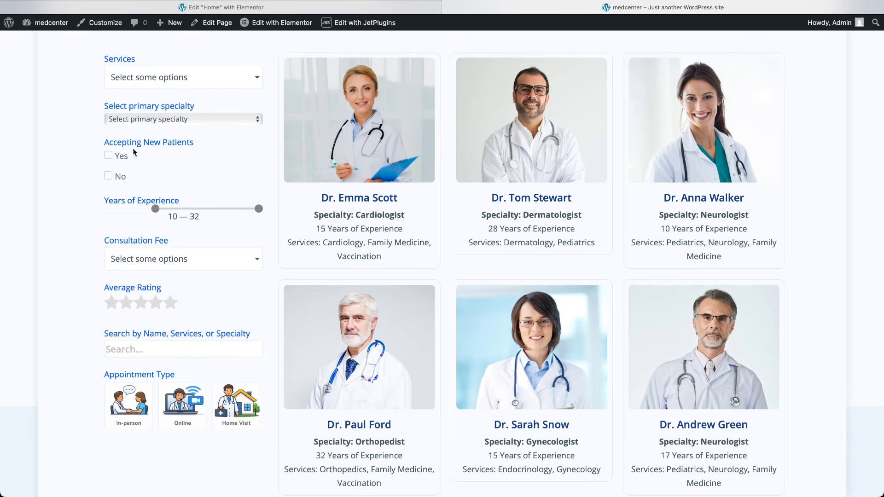
{"action": "left_click", "coordinate": [109, 157]}
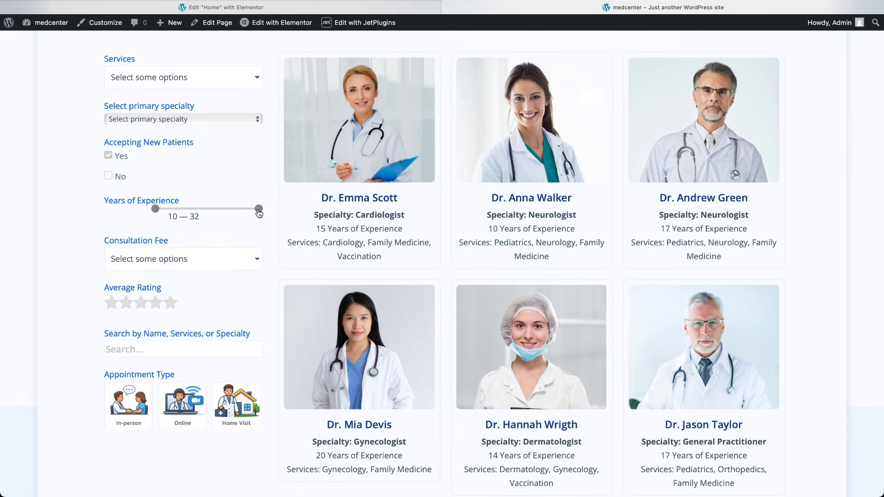
{"action": "left_click", "coordinate": [181, 76]}
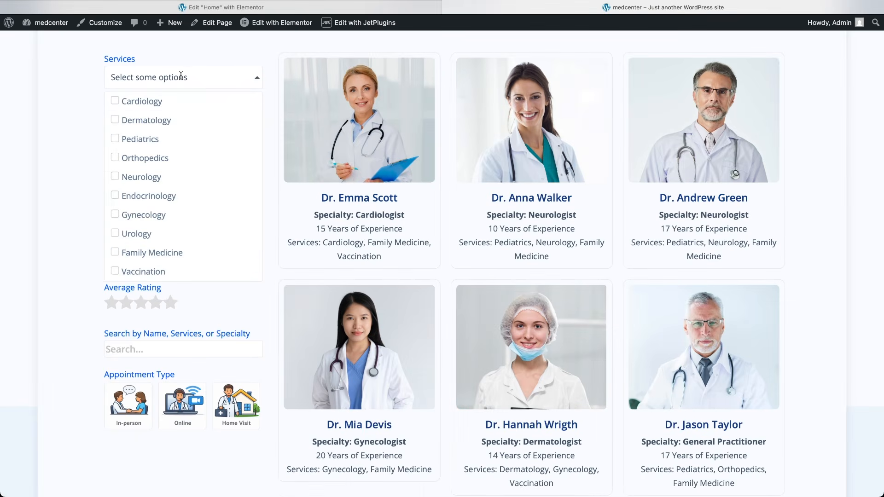
{"action": "left_click", "coordinate": [116, 139]}
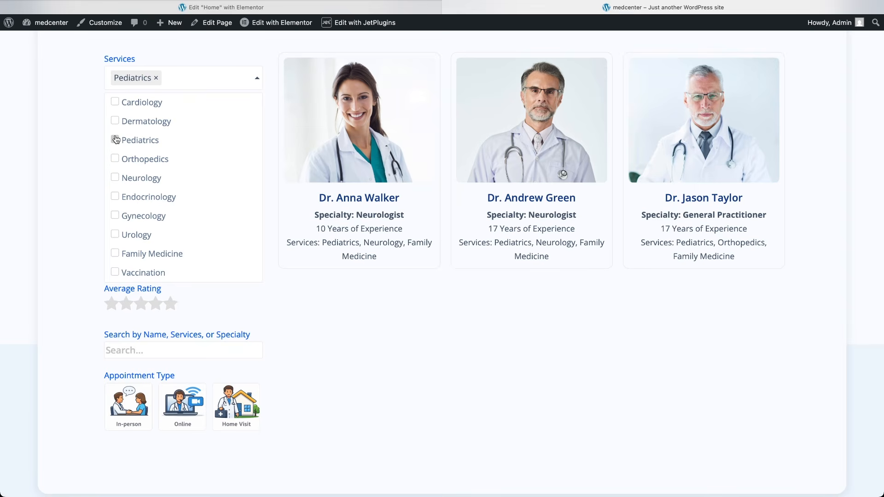
{"action": "left_click", "coordinate": [81, 168]}
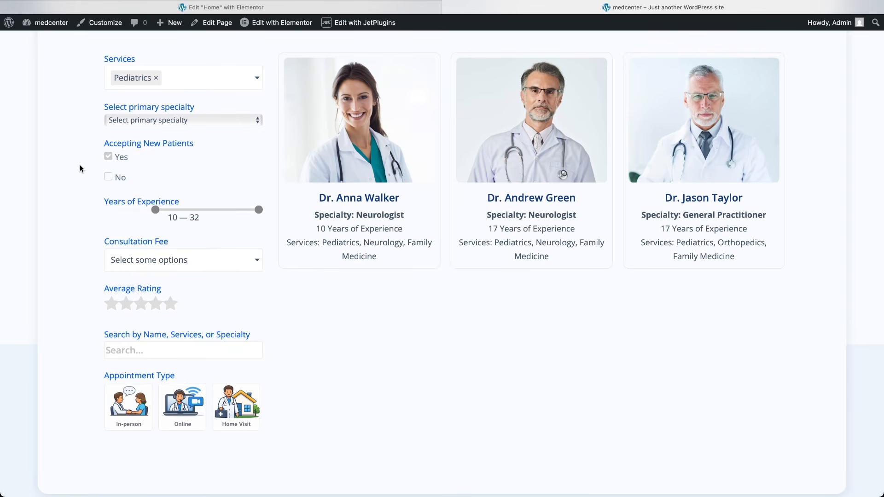
Step: Set the Average Rating filter to four stars and search the doctors for "ortho"
{"action": "left_click", "coordinate": [156, 305]}
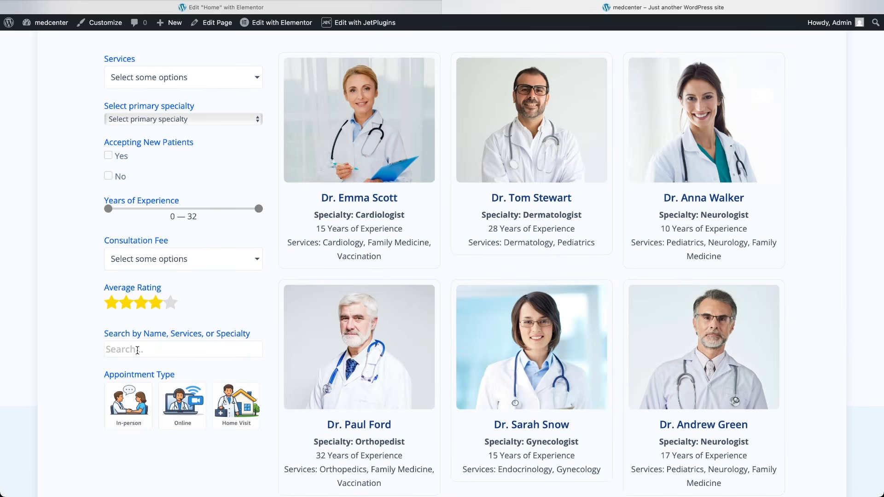
{"action": "left_click", "coordinate": [137, 350]}
{"action": "type", "text": "orthopedics"}
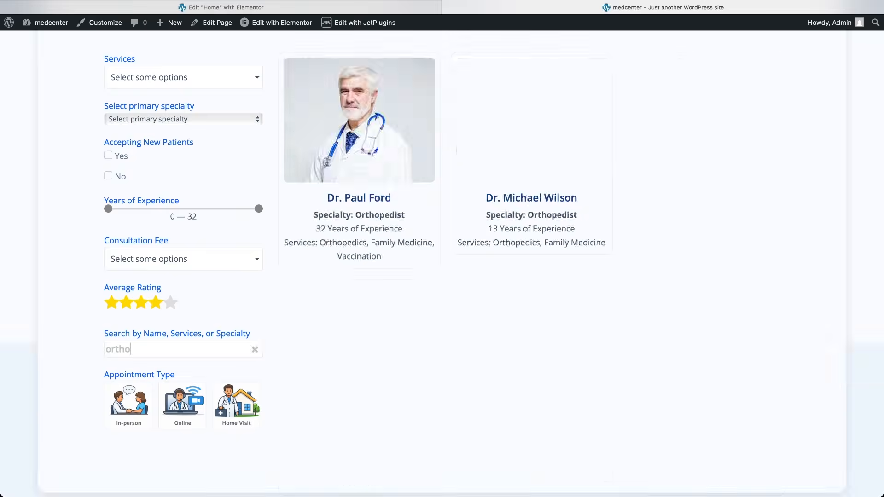
Step: Replace the search term with a doctor's surname to test searching by name
{"action": "key", "text": "BackSpace"}
{"action": "key", "text": "BackSpace"}
{"action": "key", "text": "BackSpace"}
{"action": "key", "text": "BackSpace"}
{"action": "key", "text": "BackSpace"}
{"action": "key", "text": "BackSpace"}
{"action": "key", "text": "BackSpace"}
{"action": "key", "text": "BackSpace"}
{"action": "key", "text": "BackSpace"}
{"action": "key", "text": "BackSpace"}
{"action": "key", "text": "BackSpace"}
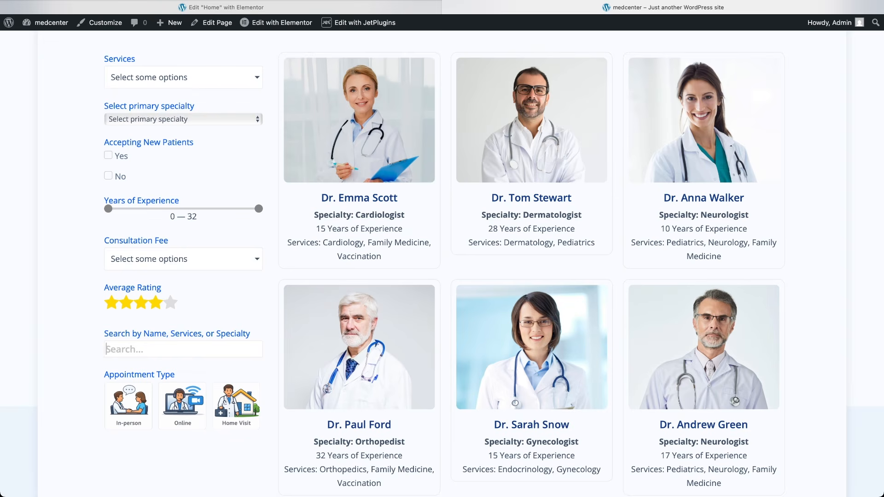
{"action": "type", "text": "smith"}
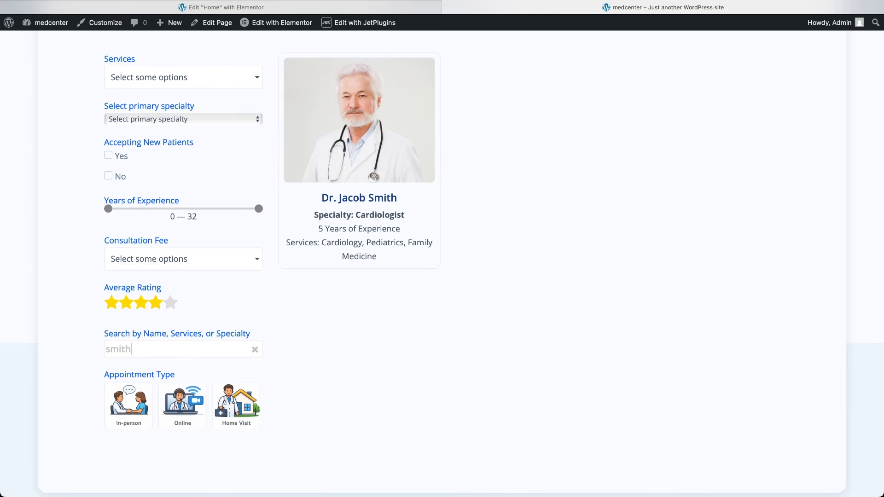
Step: Replace the search term with "family" to test searching by service
{"action": "key", "text": "BackSpace"}
{"action": "key", "text": "BackSpace"}
{"action": "key", "text": "BackSpace"}
{"action": "key", "text": "BackSpace"}
{"action": "key", "text": "BackSpace"}
{"action": "type", "text": "family"}
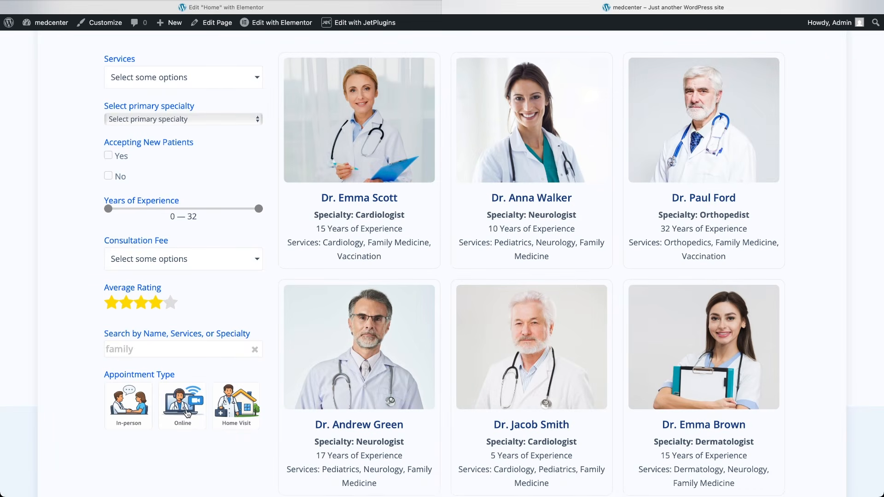
Step: Test the Appointment Type filter with the Online, In-person, and Home Visit options
{"action": "left_click", "coordinate": [187, 413]}
{"action": "left_click", "coordinate": [128, 408]}
{"action": "left_click", "coordinate": [236, 407]}
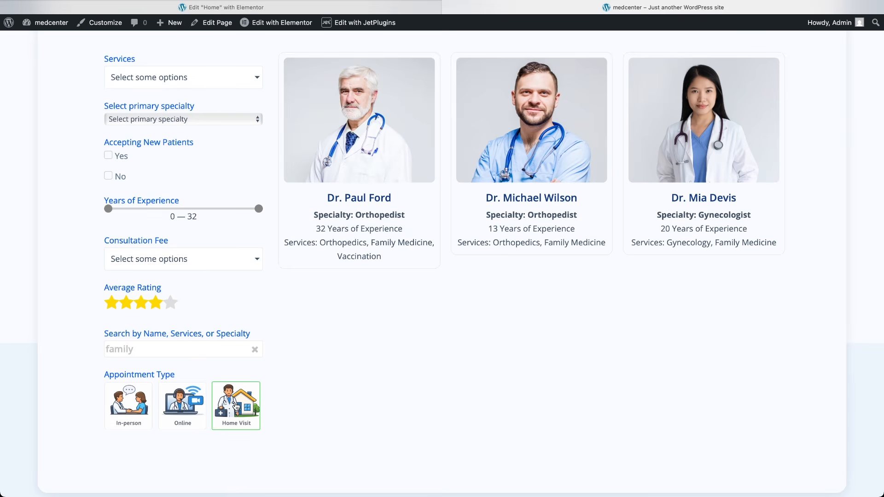